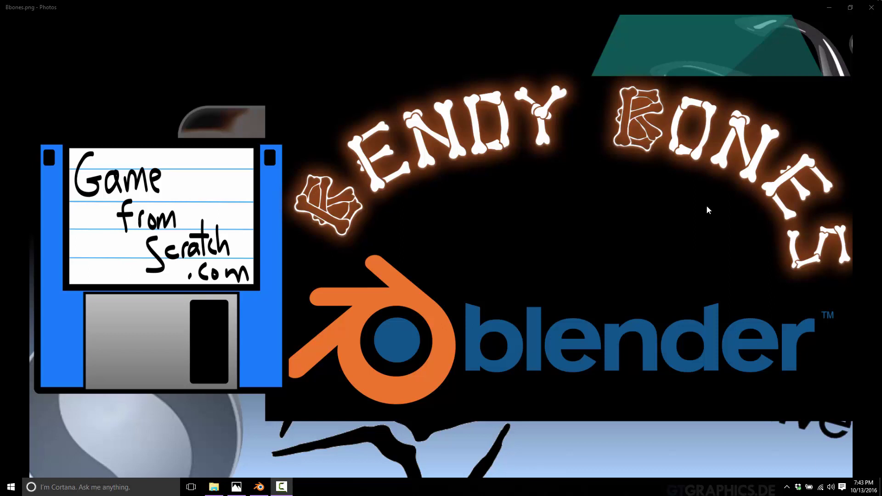
Switch from the Bendy Bones title image in Photos to Blender.
{"action": "left_click", "coordinate": [257, 488]}
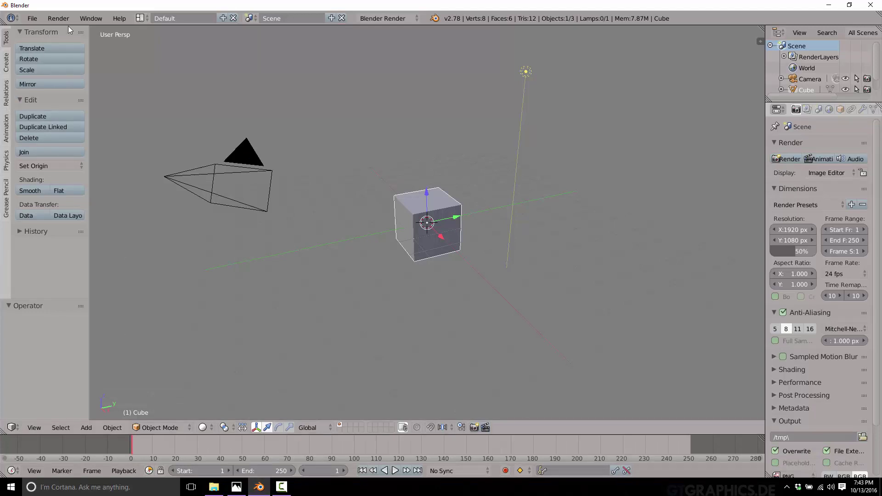
Show the Blender 2.78 splash screen from Help and orbit around the cube.
{"action": "left_click", "coordinate": [120, 18]}
{"action": "left_click", "coordinate": [156, 156]}
{"action": "middle_click_drag", "start_coordinate": [562, 271], "coordinate": [492, 257]}
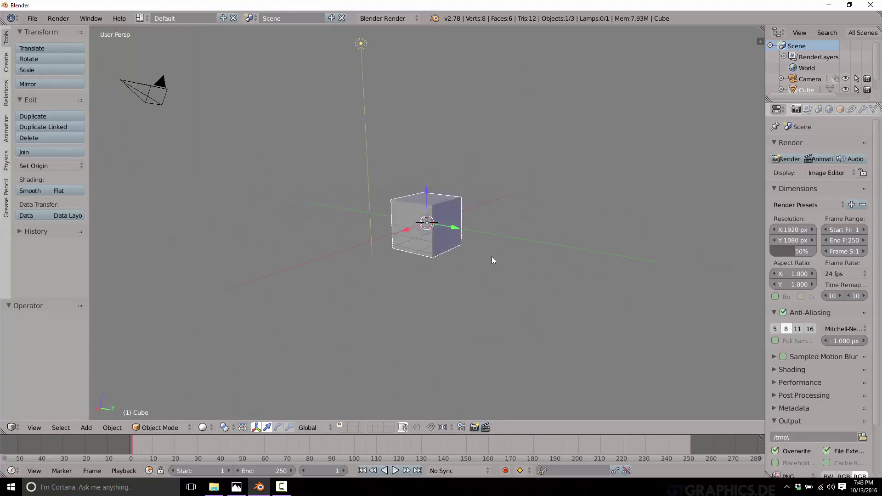
Enter Edit Mode with face select and select the cube's right face.
{"action": "key", "text": "ctrl+Tab"}
{"action": "key", "text": "ctrl+Tab"}
{"action": "key", "text": "Tab"}
{"action": "key", "text": "ctrl+Tab"}
{"action": "left_click", "coordinate": [425, 225]}
{"action": "right_click", "coordinate": [452, 225]}
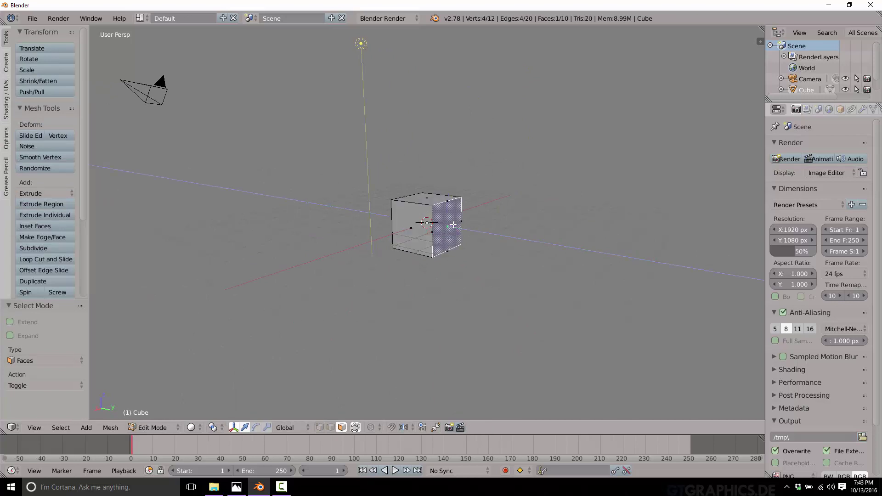
Extrude the right face twice, scaling each new end face smaller.
{"action": "key", "text": "e"}
{"action": "left_click", "coordinate": [477, 233]}
{"action": "key", "text": "s"}
{"action": "left_click", "coordinate": [483, 235]}
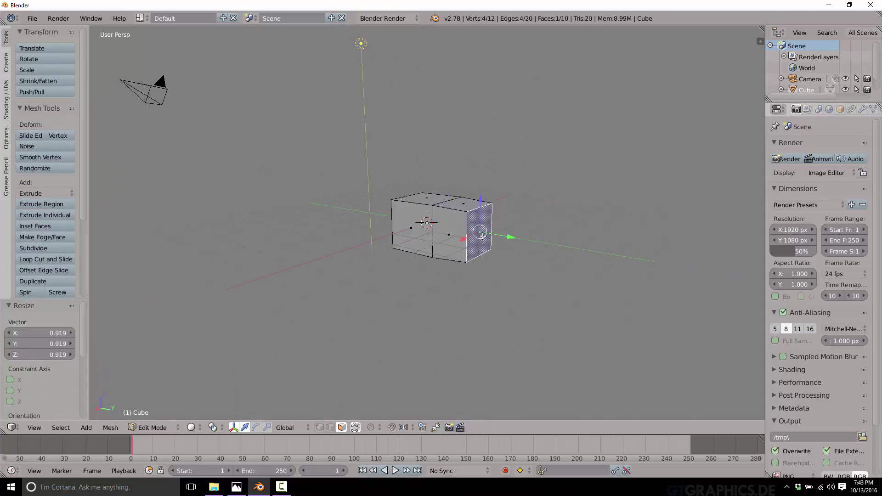
{"action": "scroll", "coordinate": [483, 236], "scroll_direction": "up", "scroll_amount": 2}
{"action": "key", "text": "s"}
{"action": "left_click", "coordinate": [491, 237]}
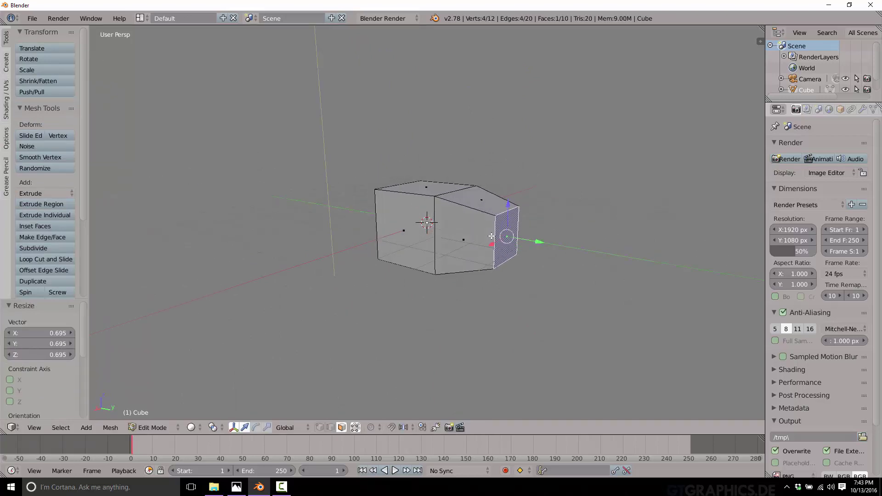
{"action": "key", "text": "e"}
{"action": "left_click", "coordinate": [545, 253]}
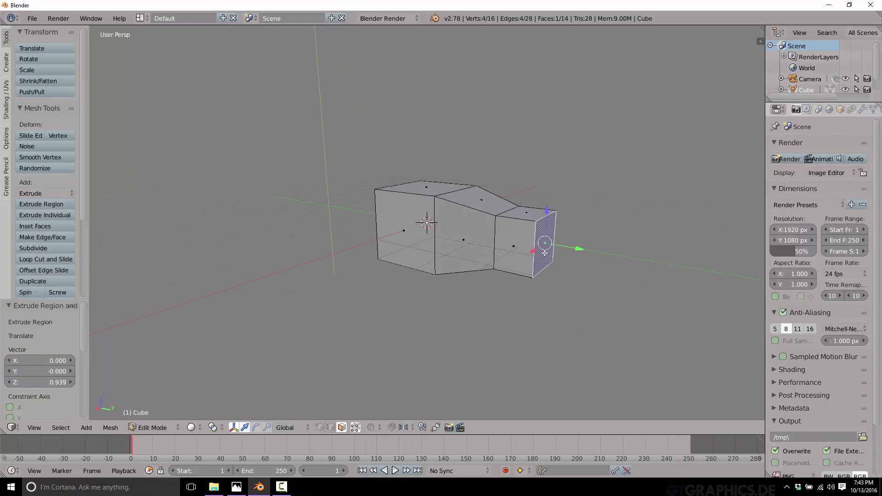
{"action": "key", "text": "s"}
{"action": "left_click", "coordinate": [546, 252]}
Extrude two more tapering segments, shrinking each end face toward the tip.
{"action": "key", "text": "e"}
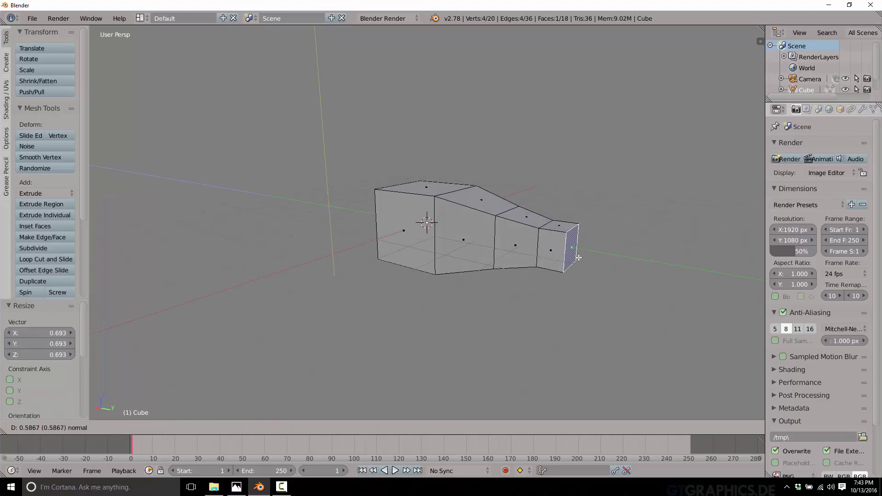
{"action": "left_click", "coordinate": [637, 266]}
{"action": "key", "text": "s"}
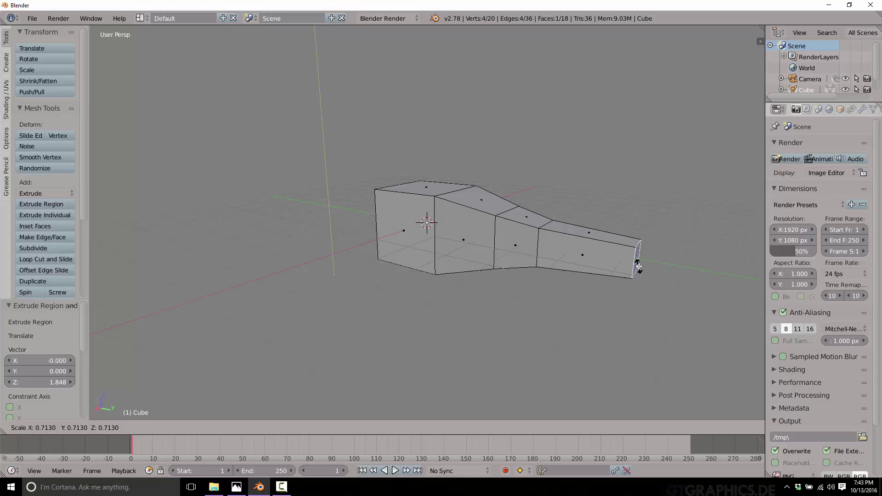
{"action": "left_click", "coordinate": [639, 266]}
{"action": "key", "text": "e"}
{"action": "left_click", "coordinate": [737, 288]}
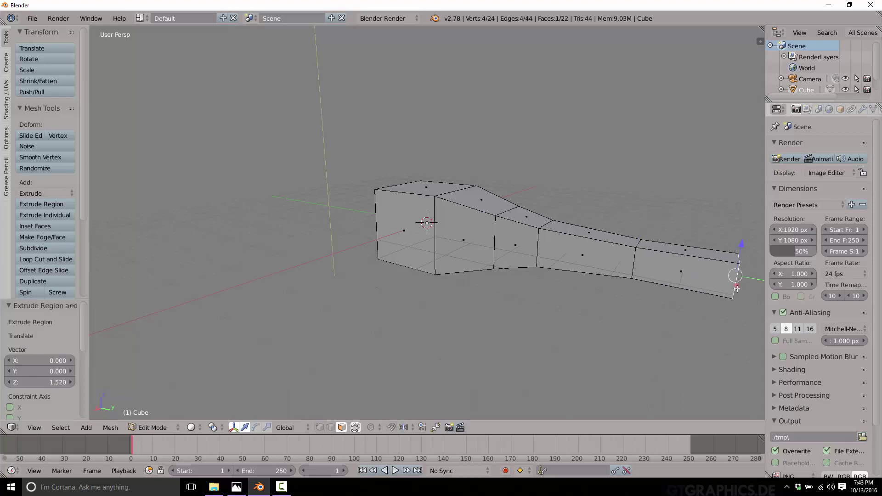
{"action": "key", "text": "s"}
{"action": "left_click", "coordinate": [736, 287]}
Extrude and narrow one final tip segment, completing the six-segment taper.
{"action": "scroll", "coordinate": [735, 288], "scroll_direction": "down", "scroll_amount": 2}
{"action": "middle_click_drag", "start_coordinate": [735, 287], "coordinate": [543, 251], "text": "shift"}
{"action": "key", "text": "e"}
{"action": "left_click", "coordinate": [570, 258]}
{"action": "key", "text": "s"}
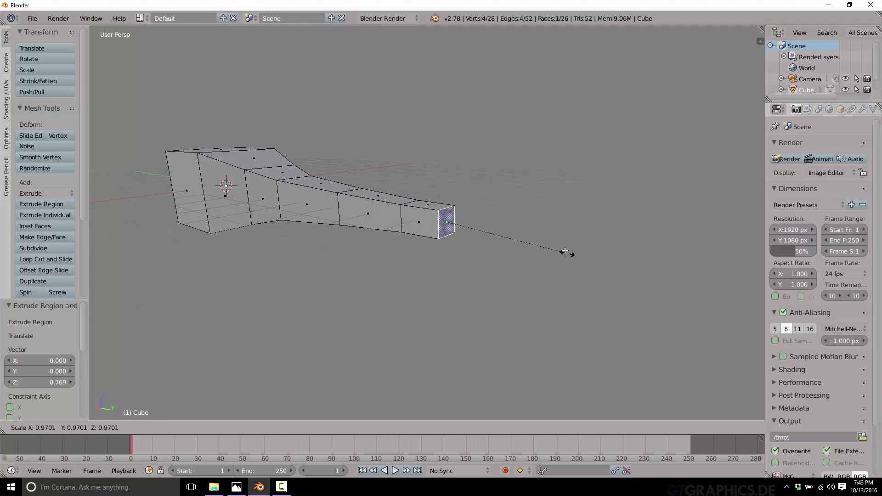
{"action": "left_click", "coordinate": [524, 227]}
{"action": "middle_click_drag", "start_coordinate": [217, 231], "coordinate": [256, 237]}
{"action": "scroll", "coordinate": [253, 236], "scroll_direction": "up", "scroll_amount": 3}
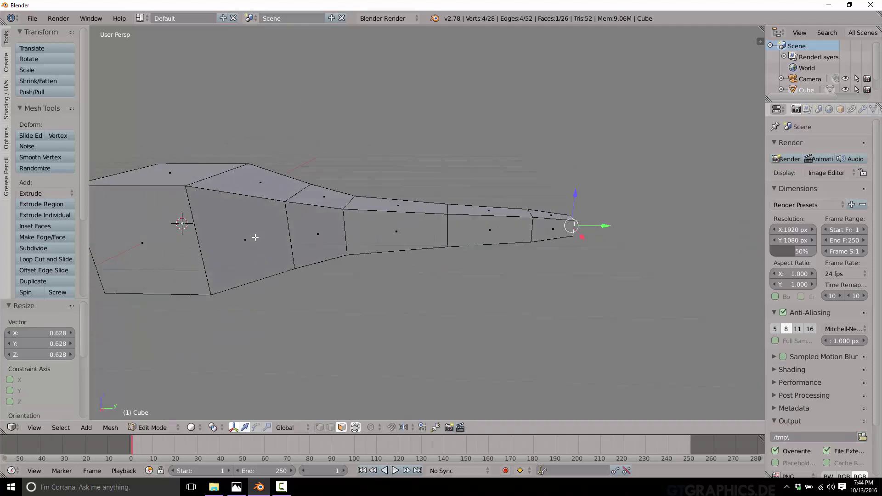
Select the whole mesh and apply Subdivide Smooth twice.
{"action": "key", "text": "a"}
{"action": "key", "text": "a"}
{"action": "key", "text": "w"}
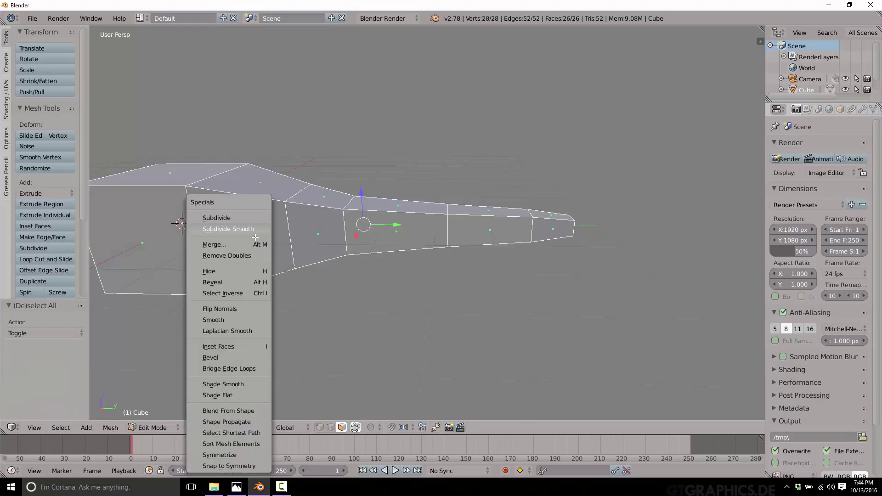
{"action": "left_click", "coordinate": [246, 229]}
{"action": "key", "text": "w"}
{"action": "left_click", "coordinate": [246, 228]}
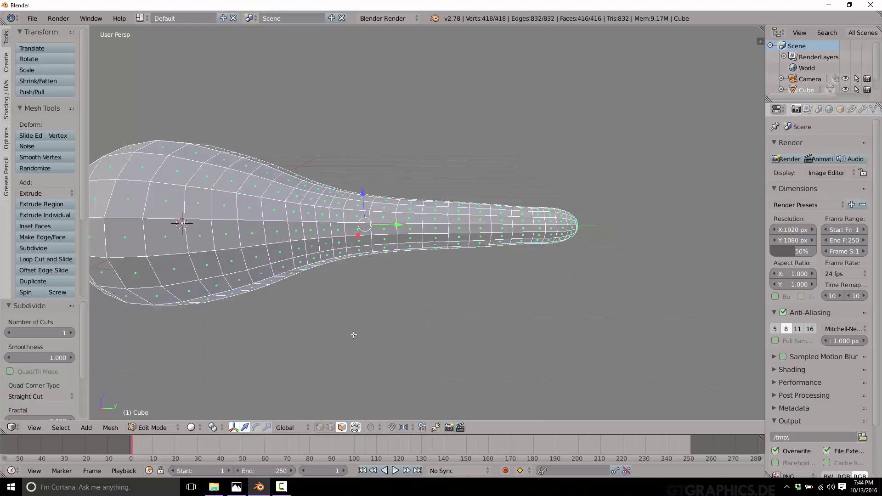
Face the bulb end and select its sixteen faces.
{"action": "middle_click_drag", "start_coordinate": [246, 228], "coordinate": [412, 294]}
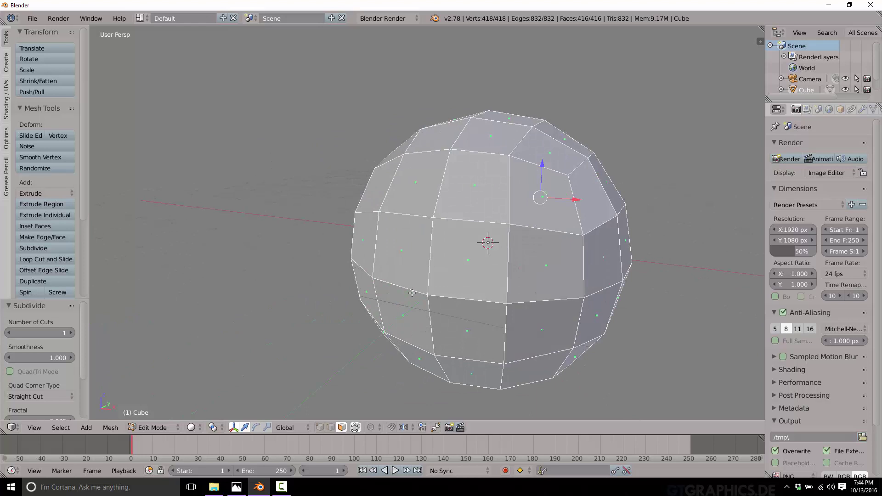
{"action": "scroll", "coordinate": [419, 197], "scroll_direction": "down", "scroll_amount": 3, "text": "ctrl"}
{"action": "middle_click_drag", "start_coordinate": [420, 197], "coordinate": [413, 189]}
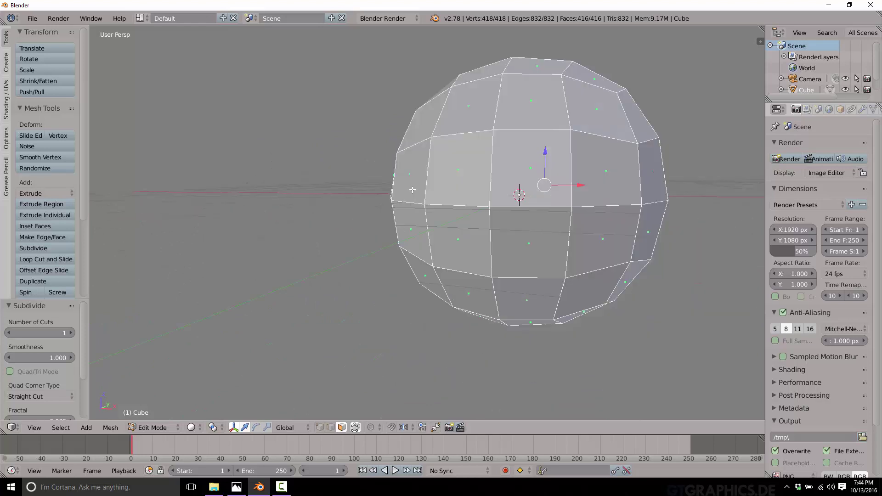
{"action": "left_click", "coordinate": [421, 127]}
{"action": "left_click", "coordinate": [464, 110], "text": "shift"}
{"action": "left_click", "coordinate": [531, 112], "text": "shift"}
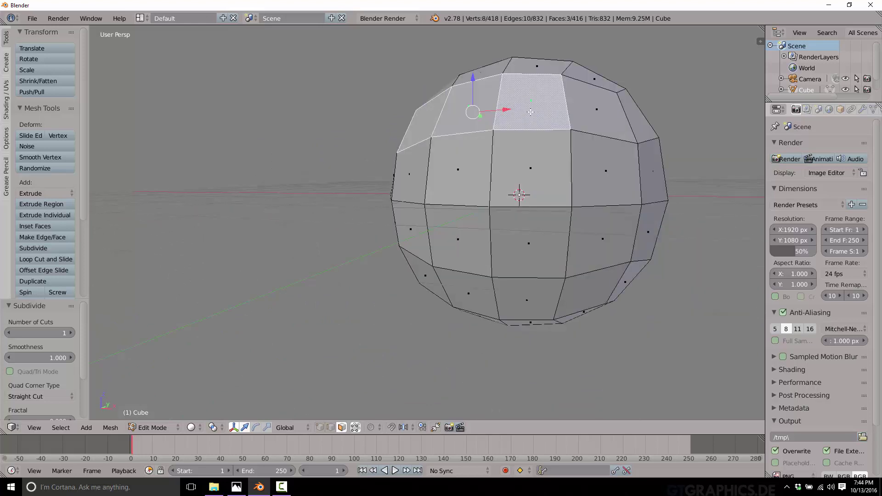
{"action": "left_click", "coordinate": [594, 113], "text": "shift"}
{"action": "left_click", "coordinate": [582, 165], "text": "shift"}
{"action": "left_click", "coordinate": [532, 166], "text": "shift"}
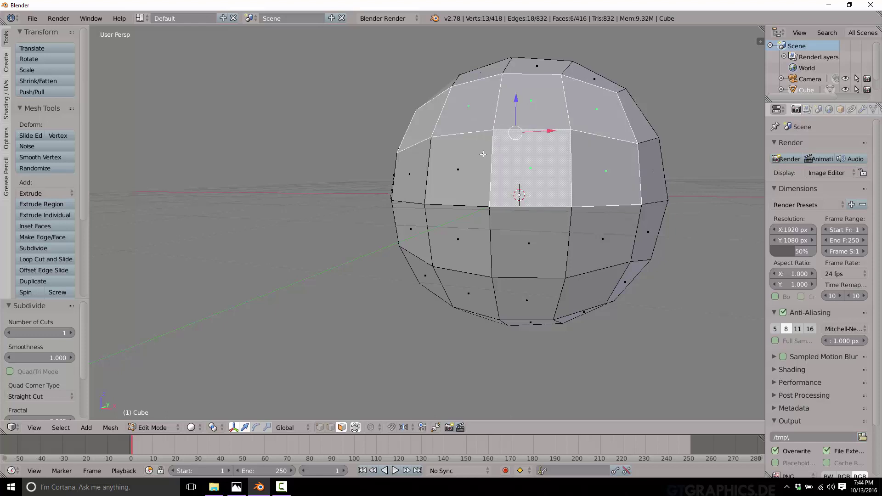
{"action": "left_click", "coordinate": [430, 157], "text": "shift"}
{"action": "left_click", "coordinate": [408, 174], "text": "shift"}
{"action": "left_click", "coordinate": [405, 230], "text": "shift"}
{"action": "left_click", "coordinate": [460, 239], "text": "shift"}
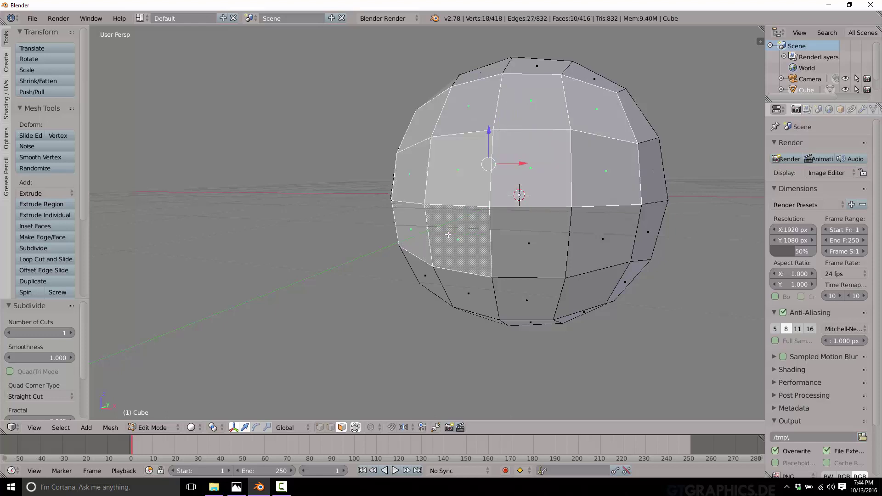
{"action": "left_click", "coordinate": [532, 224], "text": "shift"}
{"action": "left_click", "coordinate": [602, 237], "text": "shift"}
{"action": "left_click", "coordinate": [586, 304], "text": "shift"}
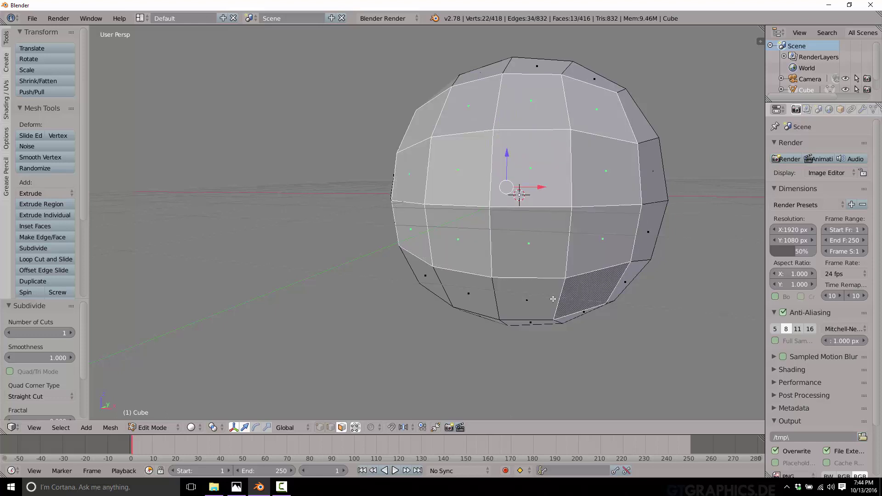
{"action": "left_click", "coordinate": [549, 299], "text": "shift"}
{"action": "left_click", "coordinate": [487, 297], "text": "shift"}
{"action": "left_click", "coordinate": [434, 289], "text": "shift"}
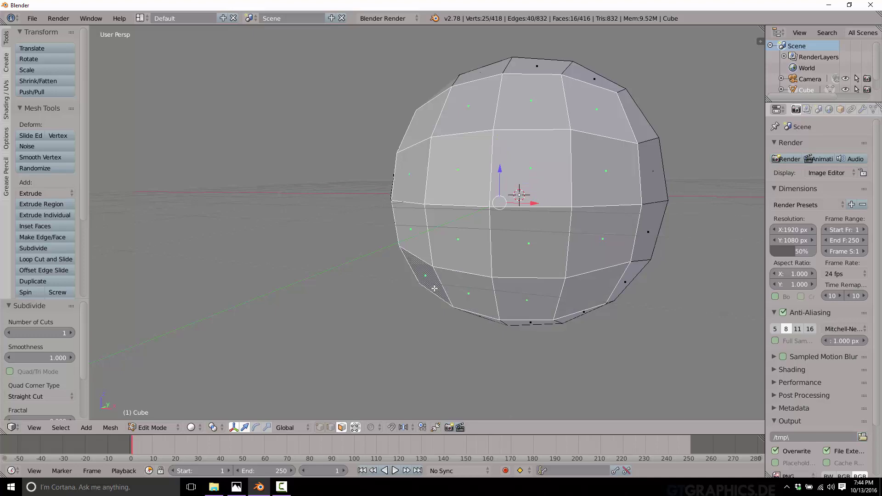
Flatten the selected bulb-end faces by scaling them to 0 along Y.
{"action": "key", "text": "s"}
{"action": "key", "text": "y"}
{"action": "key", "text": "0"}
{"action": "key", "text": "Return"}
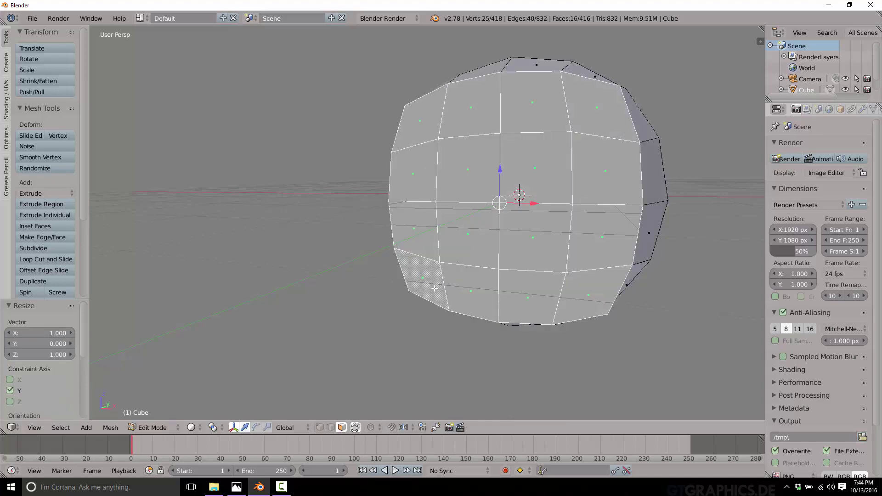
In orthographic right view, move the flattened cap outward along Y.
{"action": "key", "text": "KP_3"}
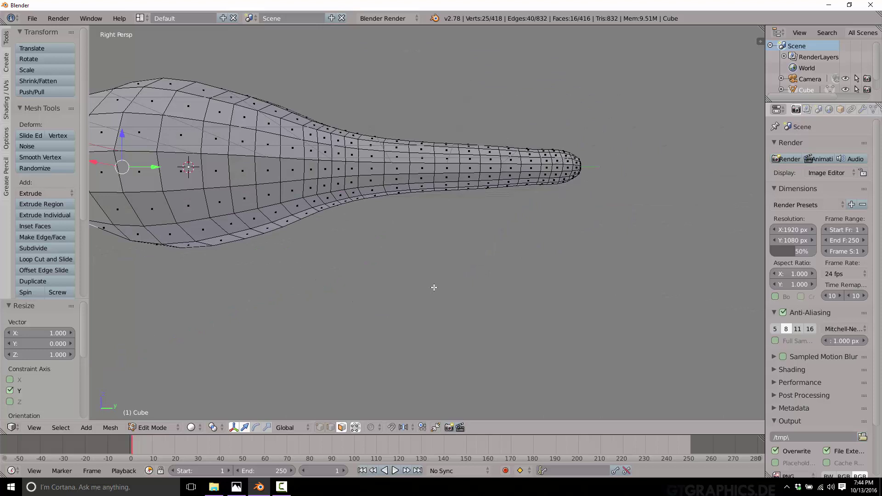
{"action": "key", "text": "KP_5"}
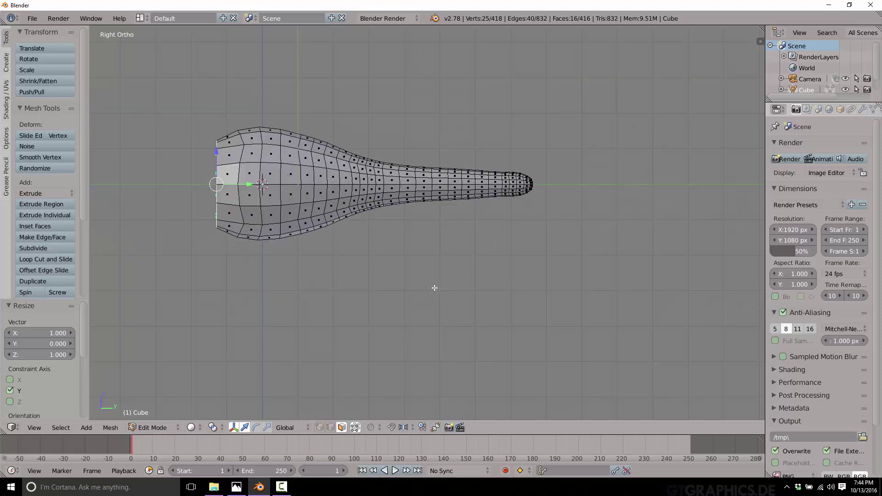
{"action": "key", "text": "g"}
{"action": "key", "text": "y"}
{"action": "left_click", "coordinate": [414, 296]}
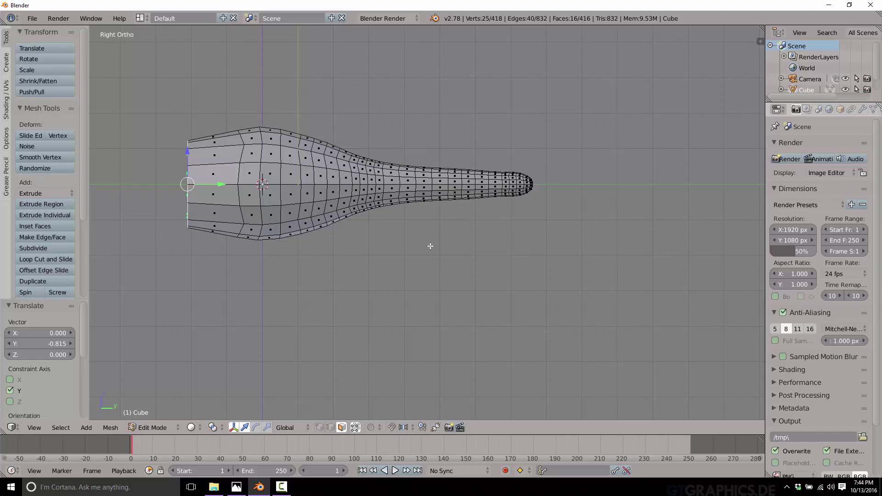
{"action": "middle_click_drag", "start_coordinate": [426, 223], "coordinate": [444, 200]}
Return to Object Mode and place the 3D cursor at the tail base's bottom centre.
{"action": "key", "text": "KP_3"}
{"action": "key", "text": "Tab"}
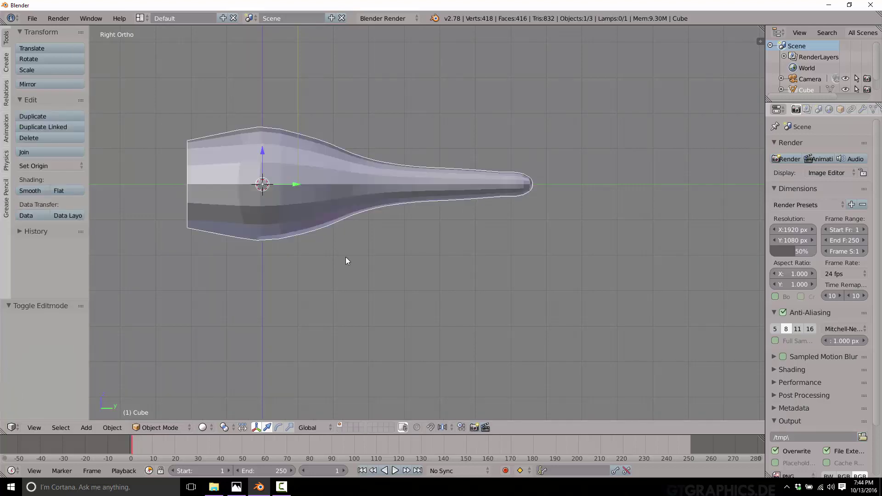
{"action": "left_click", "coordinate": [188, 184]}
{"action": "key", "text": "KP_7"}
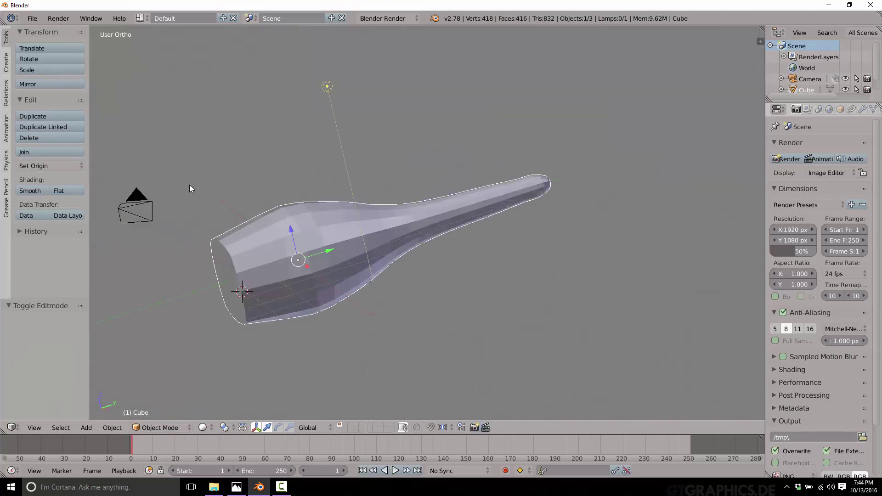
{"action": "scroll", "coordinate": [539, 313], "scroll_direction": "down", "scroll_amount": 3}
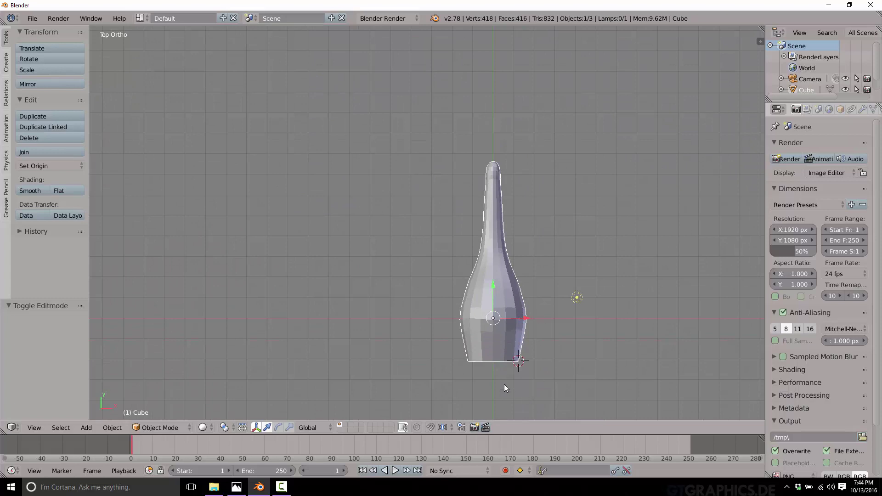
{"action": "left_click", "coordinate": [492, 361]}
Add a single-bone armature at the 3D cursor.
{"action": "left_click", "coordinate": [92, 427]}
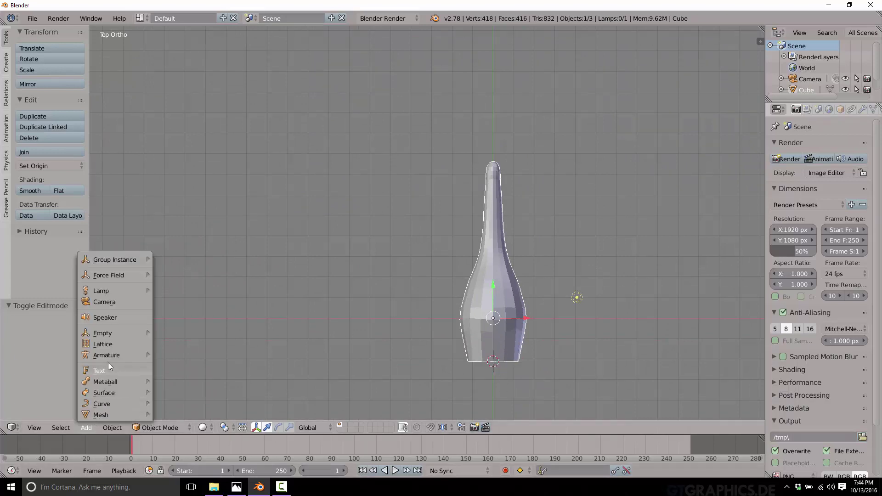
{"action": "mouse_move", "coordinate": [108, 359]}
{"action": "left_click", "coordinate": [164, 356]}
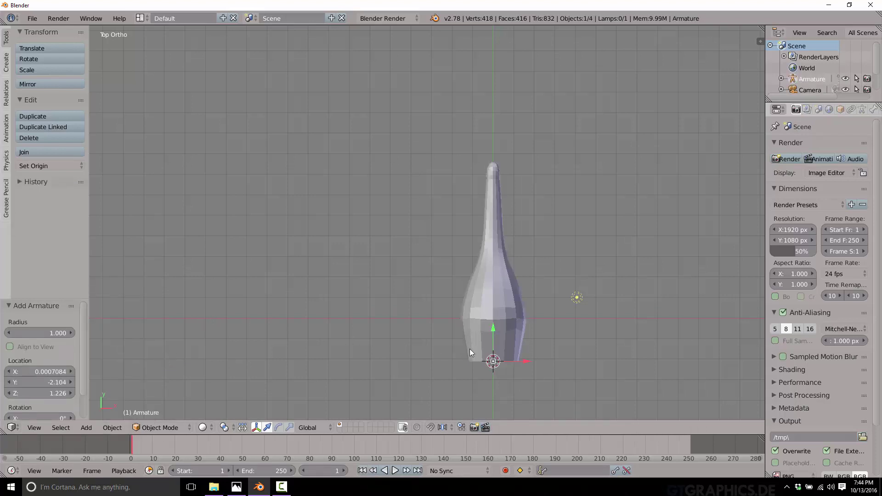
Lower the bone to the tail's base and rotate it -90° about X.
{"action": "middle_click_drag", "start_coordinate": [580, 351], "coordinate": [483, 277]}
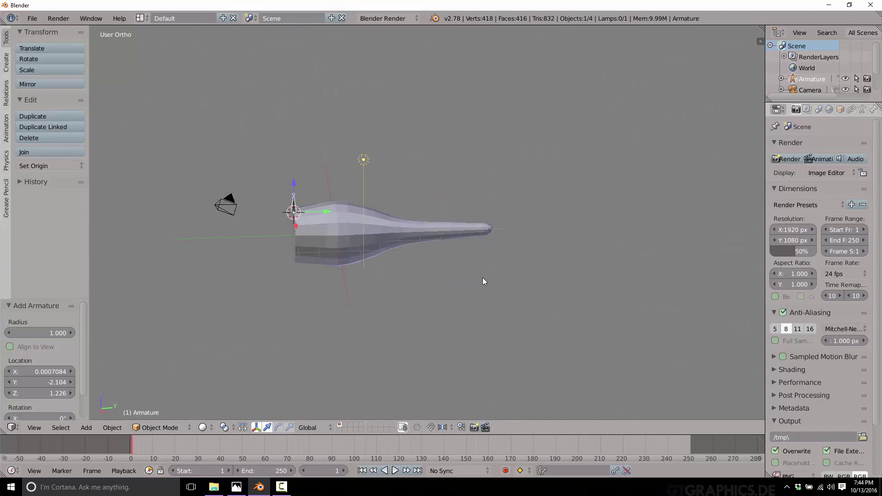
{"action": "key", "text": "KP_3"}
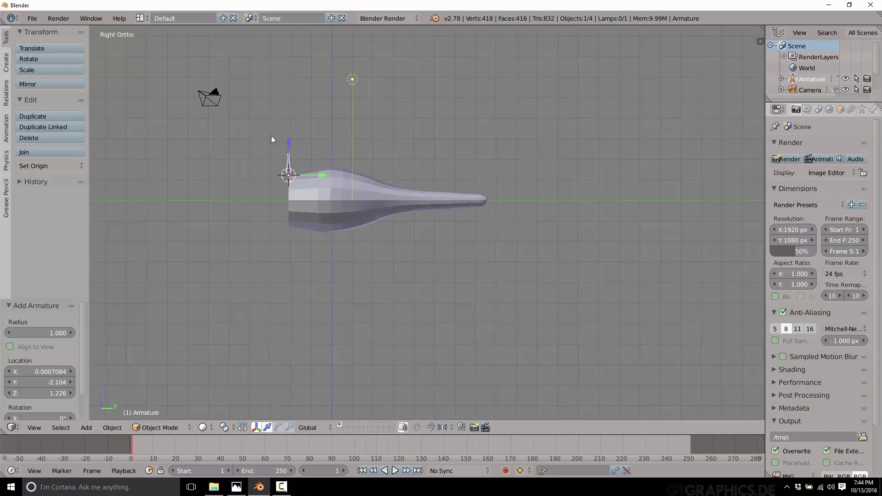
{"action": "left_click_drag", "start_coordinate": [289, 142], "coordinate": [343, 171]}
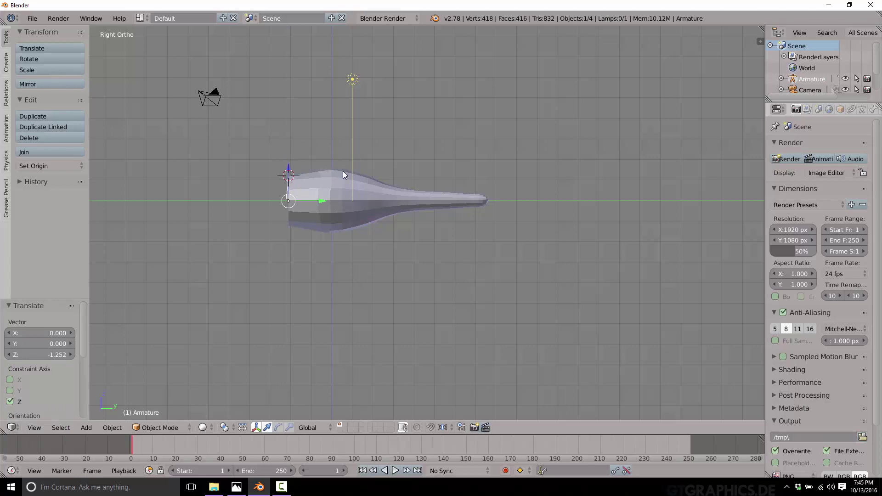
{"action": "key", "text": "r"}
{"action": "type", "text": "x"}
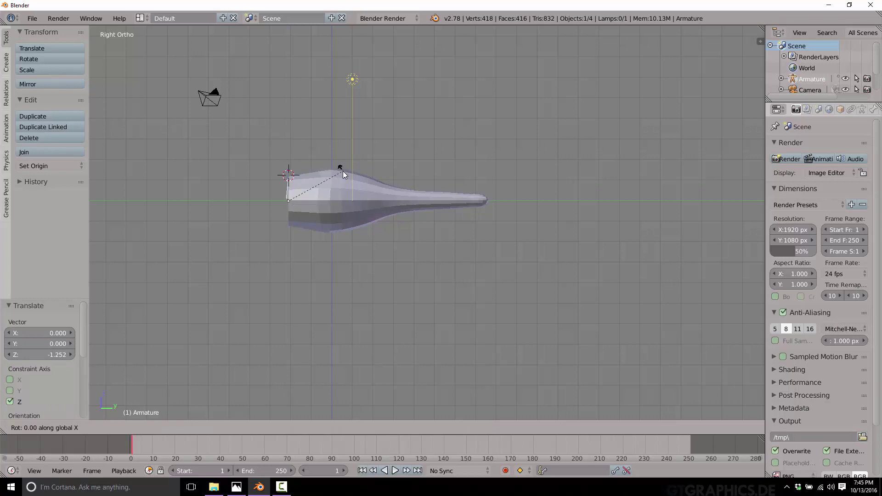
{"action": "type", "text": "-90"}
{"action": "key", "text": "Return"}
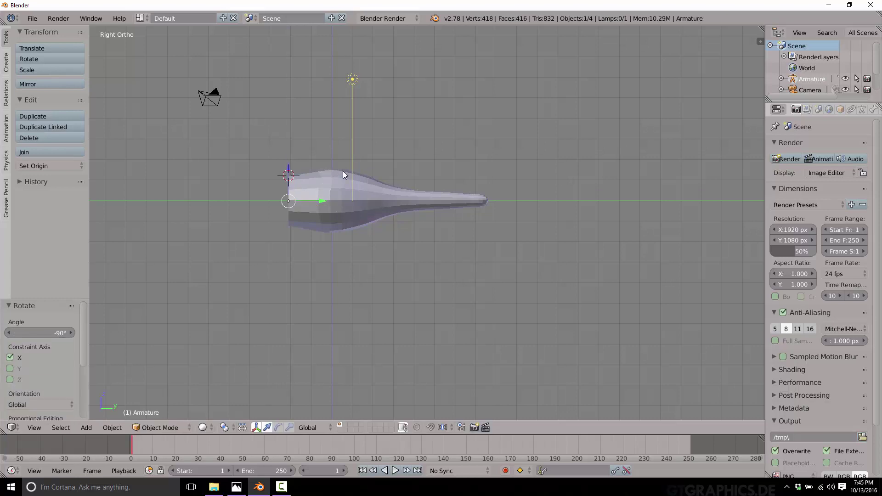
In wireframe, move the bone's tip along Y to the tail's middle.
{"action": "key", "text": "z"}
{"action": "scroll", "coordinate": [343, 171], "scroll_direction": "up", "scroll_amount": 4}
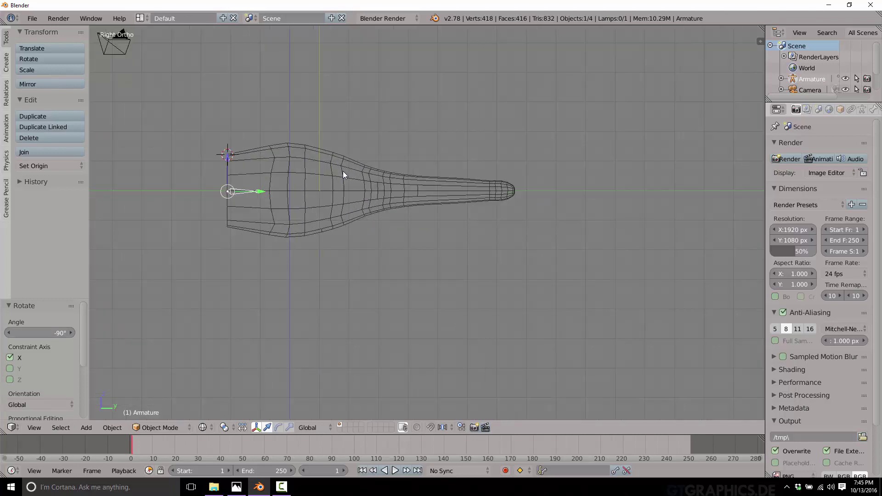
{"action": "key", "text": "Tab"}
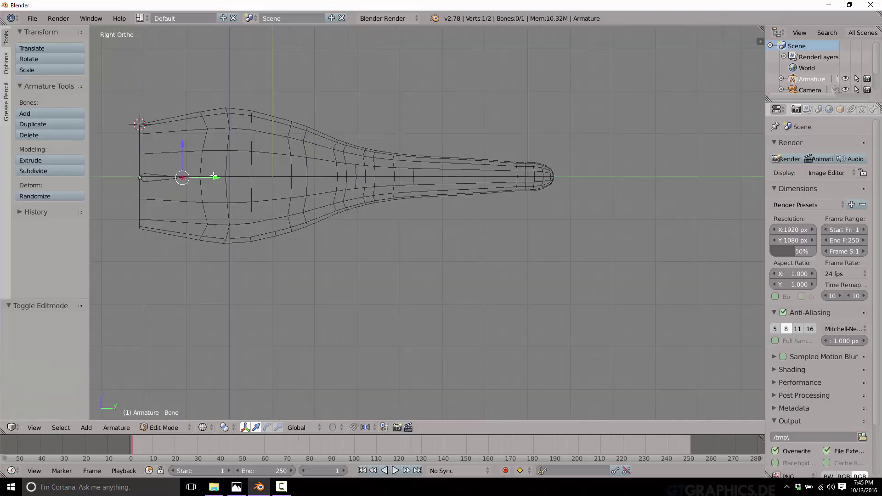
{"action": "key", "text": "g"}
{"action": "key", "text": "y"}
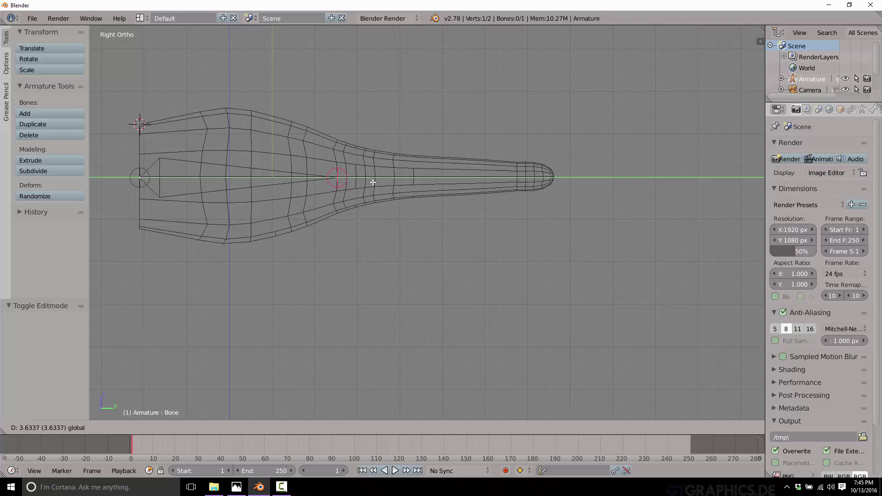
{"action": "left_click", "coordinate": [385, 184]}
Extrude a second bone, Bone.001, from there to the tail's thin tip.
{"action": "key", "text": "e"}
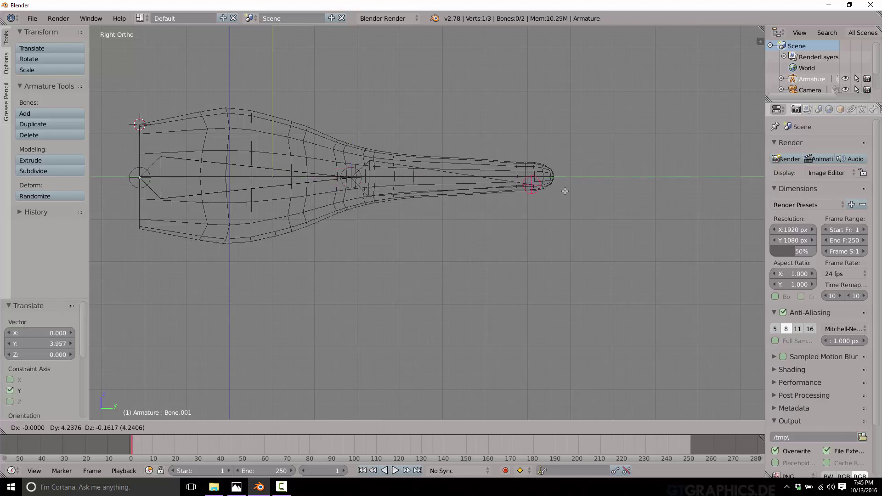
{"action": "left_click", "coordinate": [578, 178]}
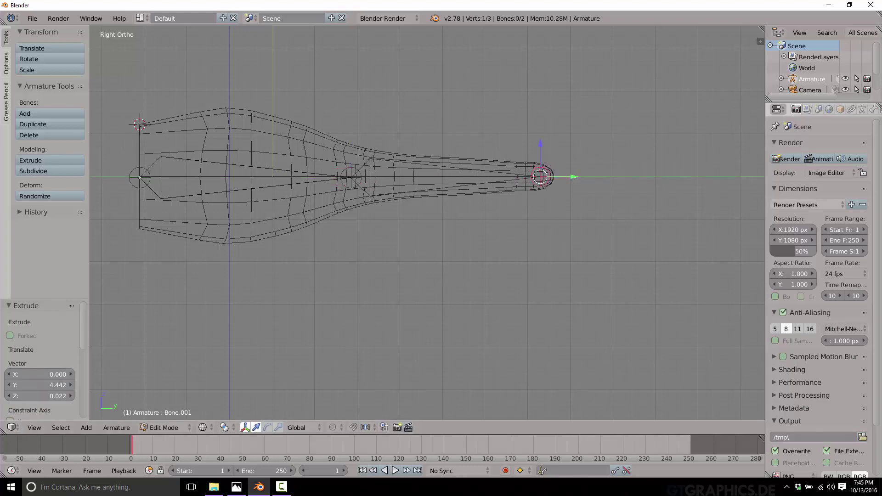
{"action": "key", "text": "F10"}
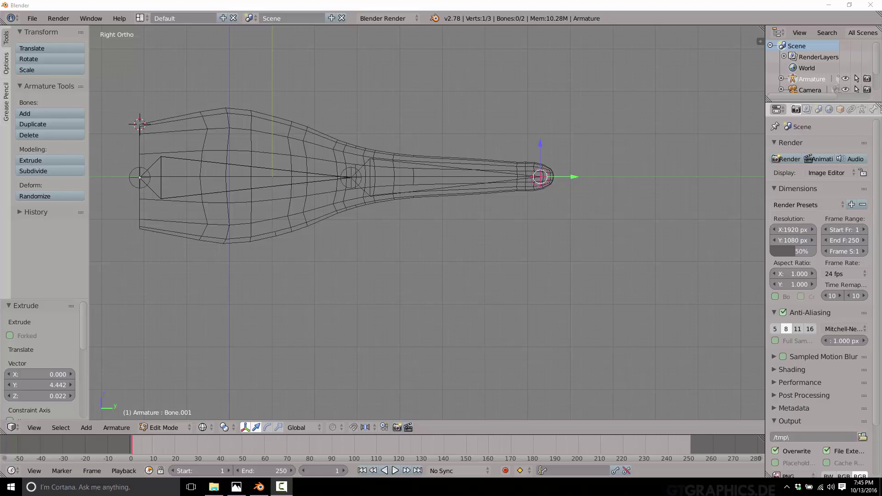
{"action": "key", "text": "KP_7"}
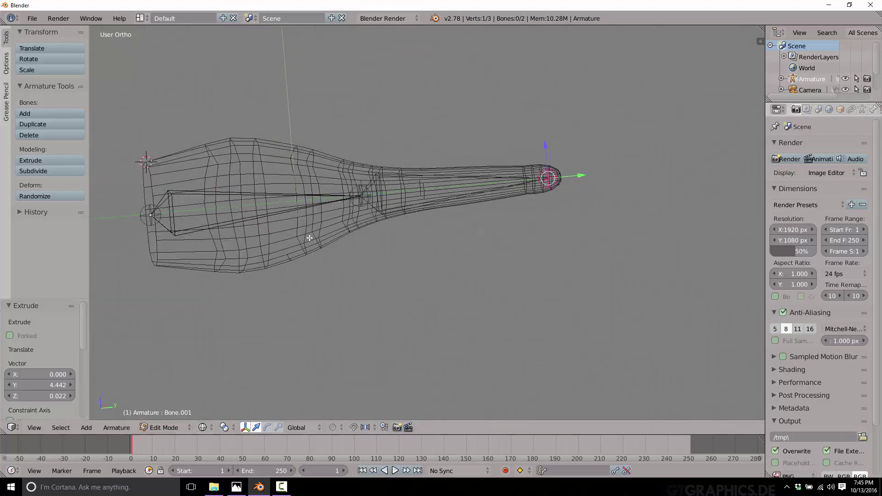
{"action": "key", "text": "KP_3"}
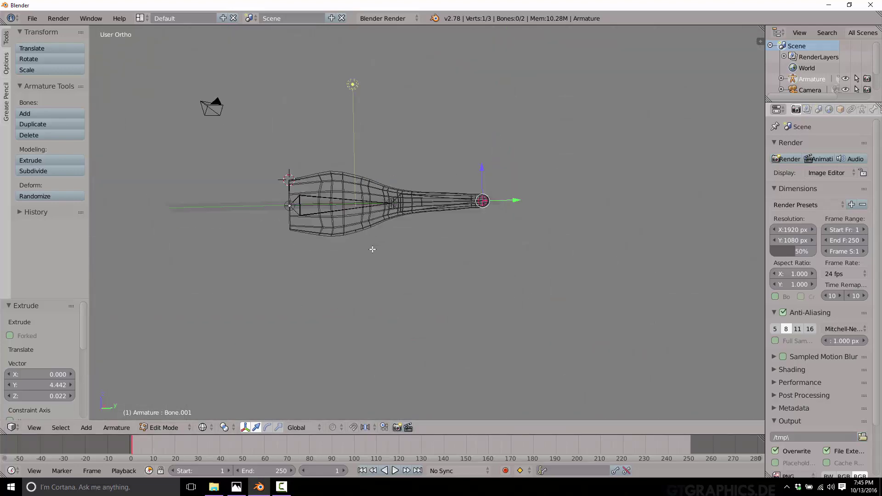
{"action": "scroll", "coordinate": [372, 249], "scroll_direction": "up", "scroll_amount": 3}
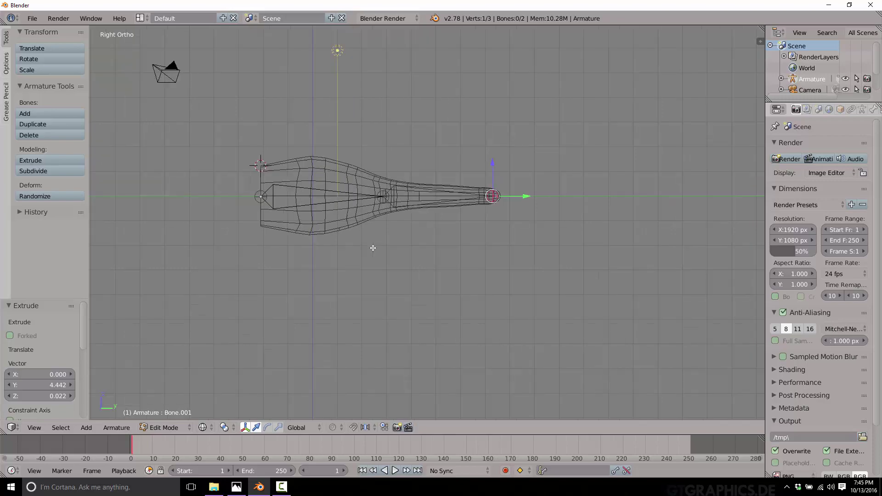
Select the tail mesh then the armature and parent With Automatic Weights.
{"action": "key", "text": "Tab"}
{"action": "right_click", "coordinate": [277, 145]}
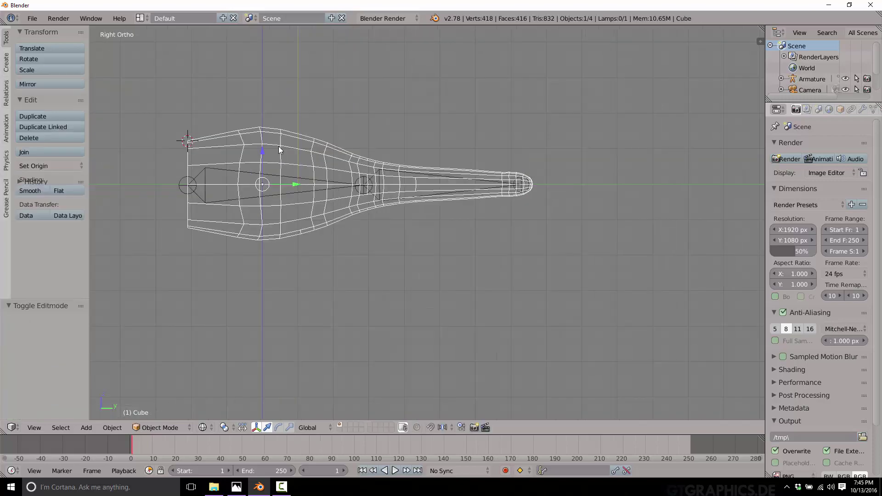
{"action": "right_click", "coordinate": [275, 174], "text": "shift"}
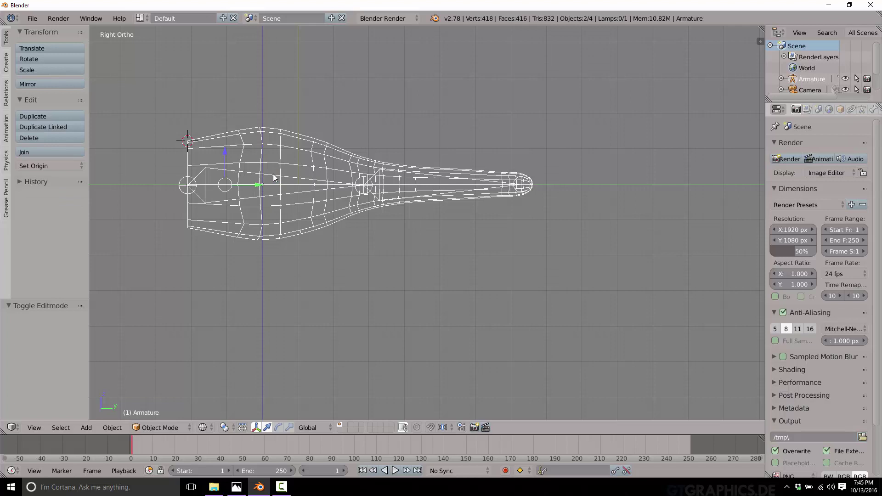
{"action": "key", "text": "ctrl+p"}
{"action": "left_click", "coordinate": [273, 174]}
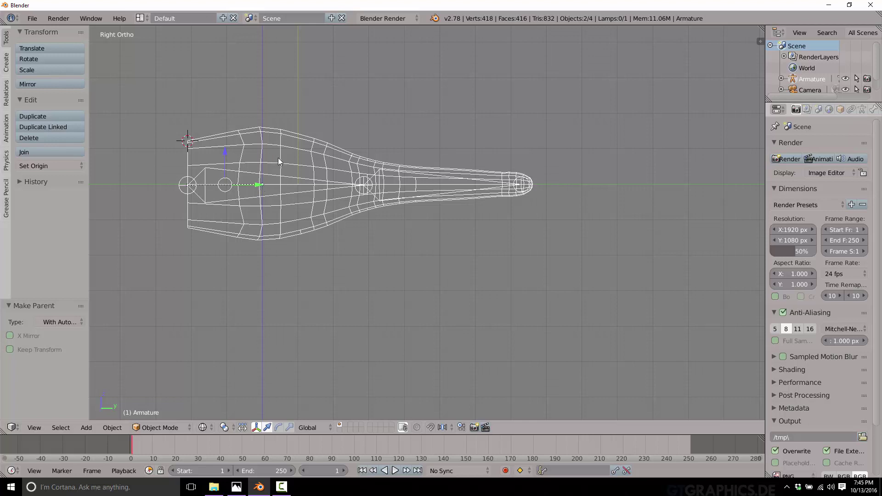
{"action": "right_click", "coordinate": [390, 187]}
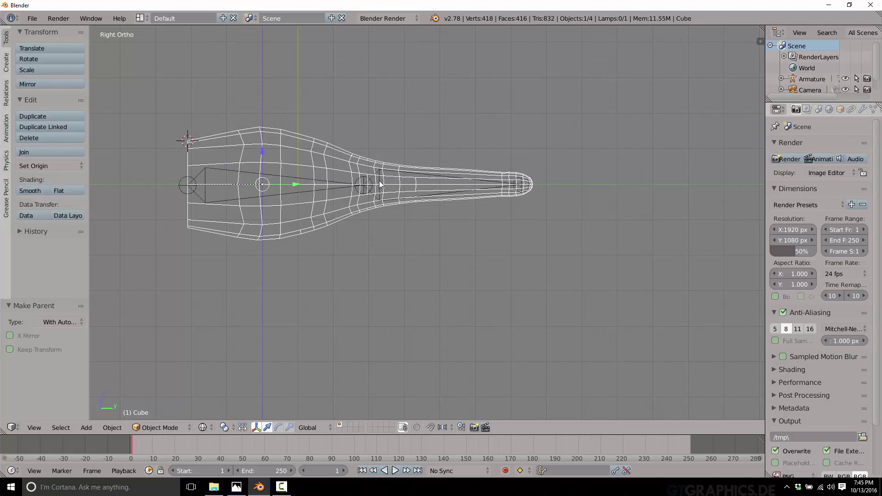
{"action": "right_click", "coordinate": [382, 182]}
In Pose Mode, bend Bone.001 about 54° to test the tail, then undo it.
{"action": "left_click", "coordinate": [178, 426]}
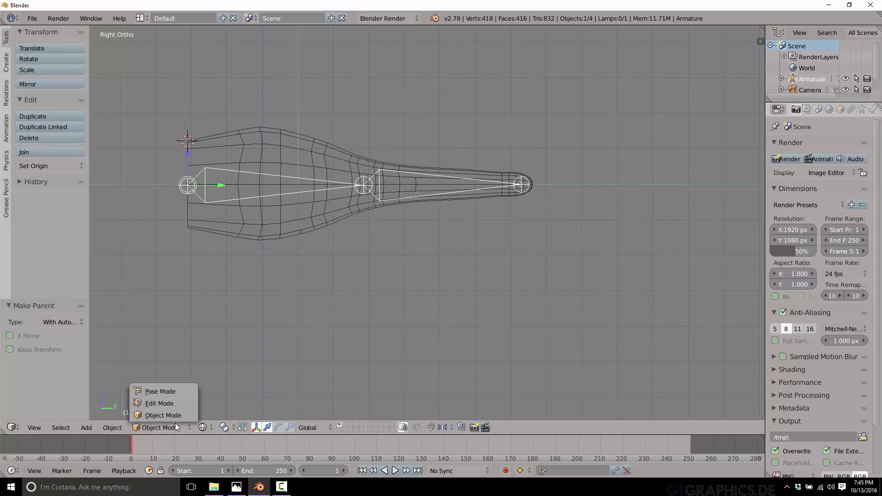
{"action": "left_click", "coordinate": [166, 392]}
{"action": "right_click", "coordinate": [384, 176]}
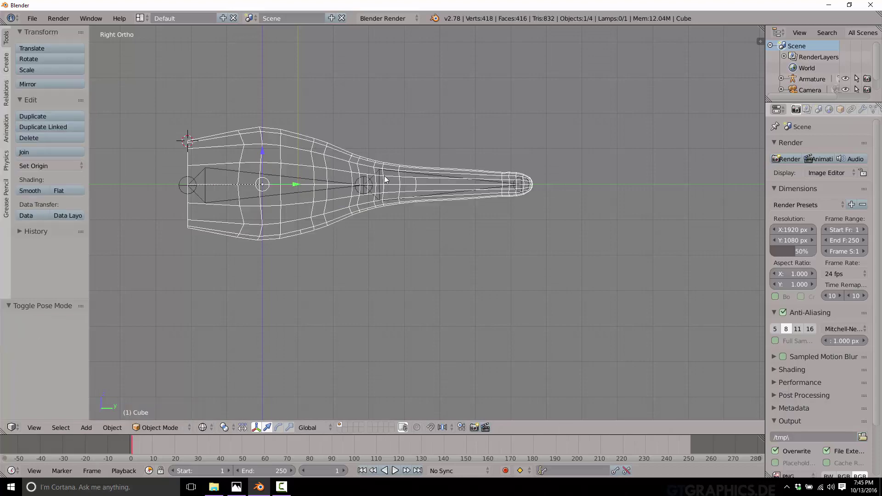
{"action": "right_click", "coordinate": [384, 176]}
{"action": "key", "text": "r"}
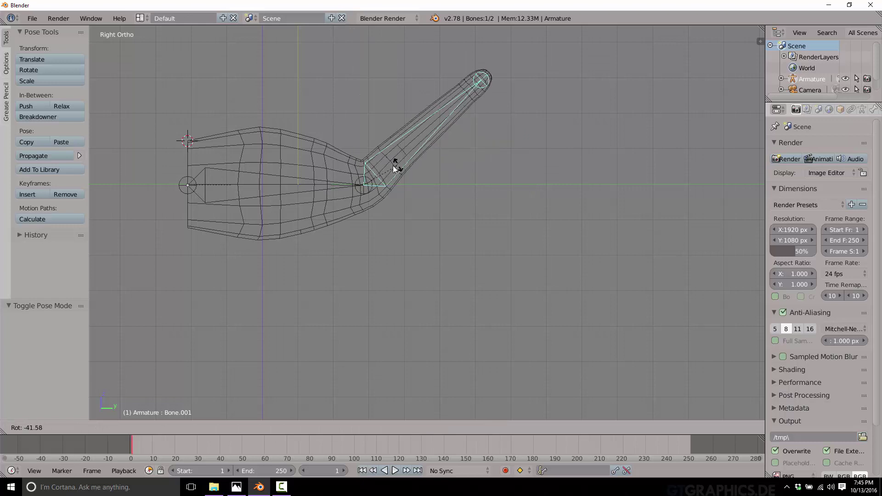
{"action": "left_click", "coordinate": [393, 161]}
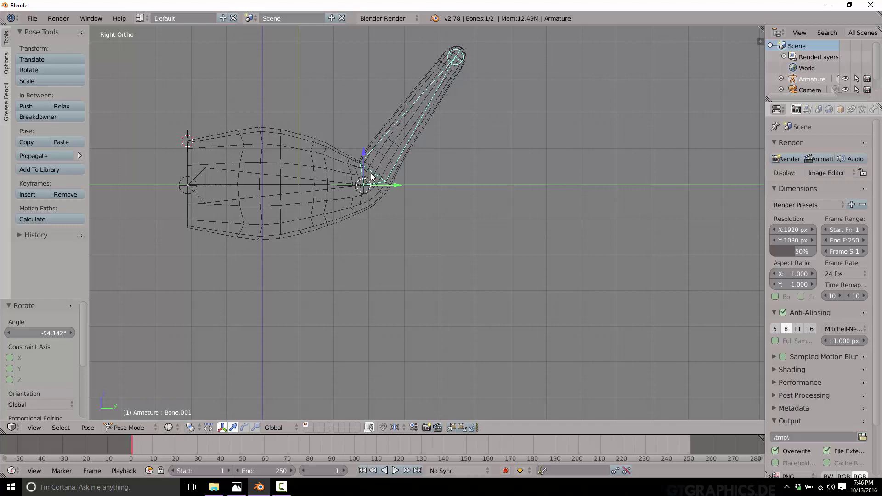
{"action": "key", "text": "ctrl+z"}
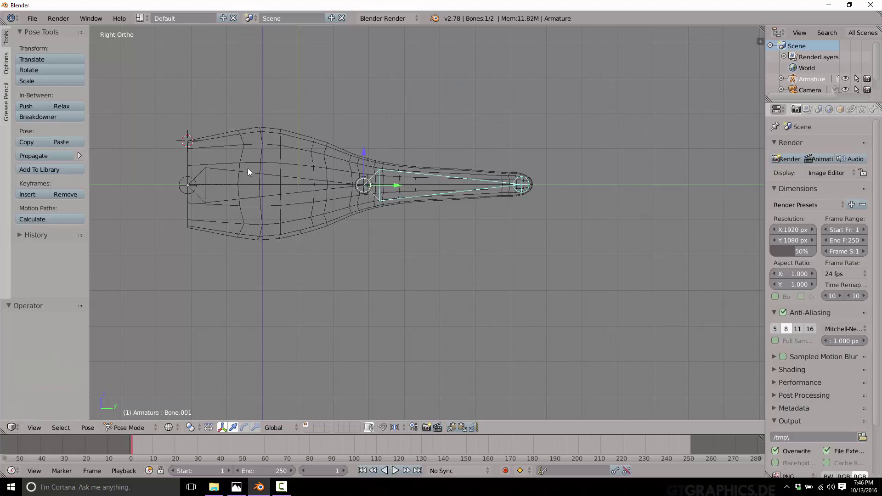
Return to Object Mode and select both the tail mesh and its armature.
{"action": "key", "text": "a"}
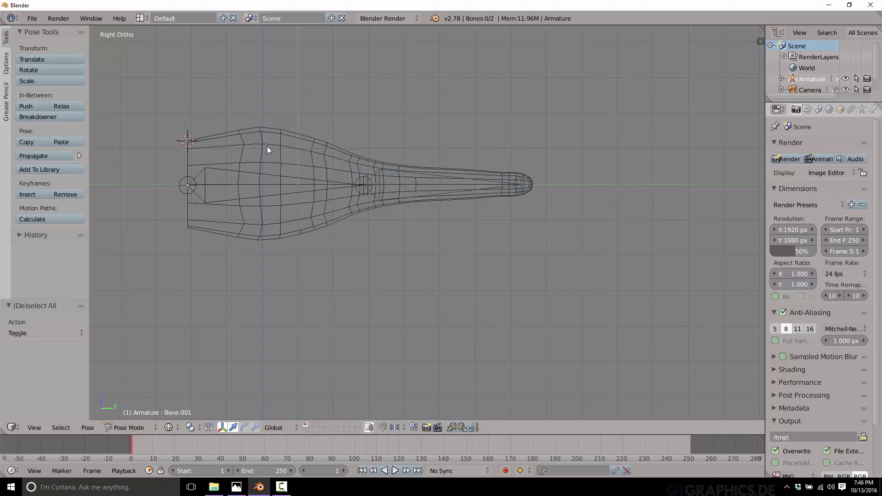
{"action": "key", "text": "Tab"}
{"action": "key", "text": "Tab"}
{"action": "left_click", "coordinate": [133, 428]}
{"action": "left_click", "coordinate": [149, 413]}
{"action": "right_click", "coordinate": [289, 216], "text": "shift"}
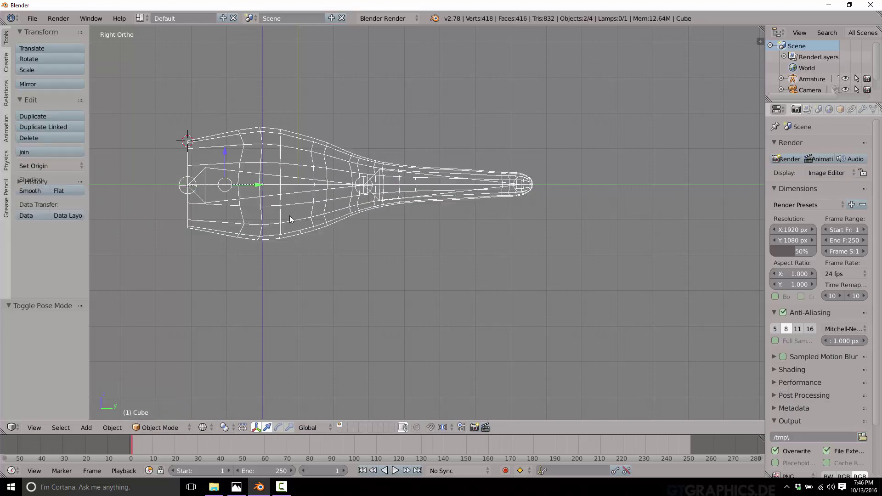
{"action": "key", "text": "shift+d"}
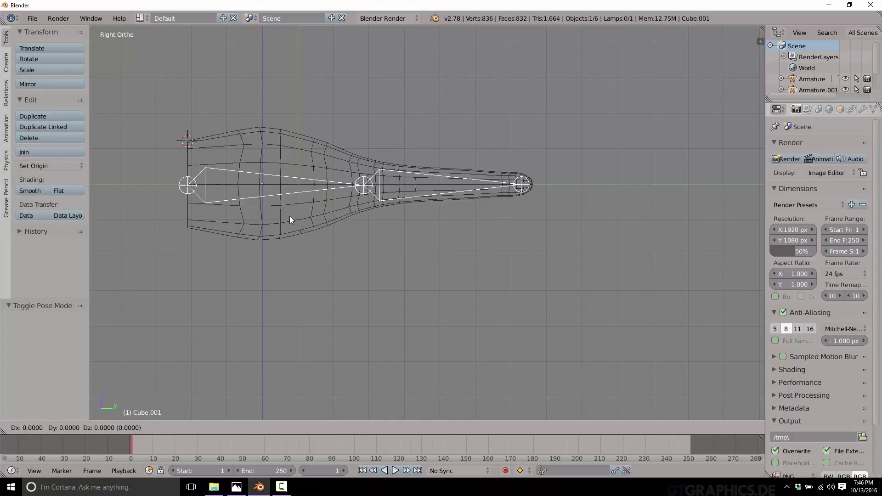
{"action": "key", "text": "x"}
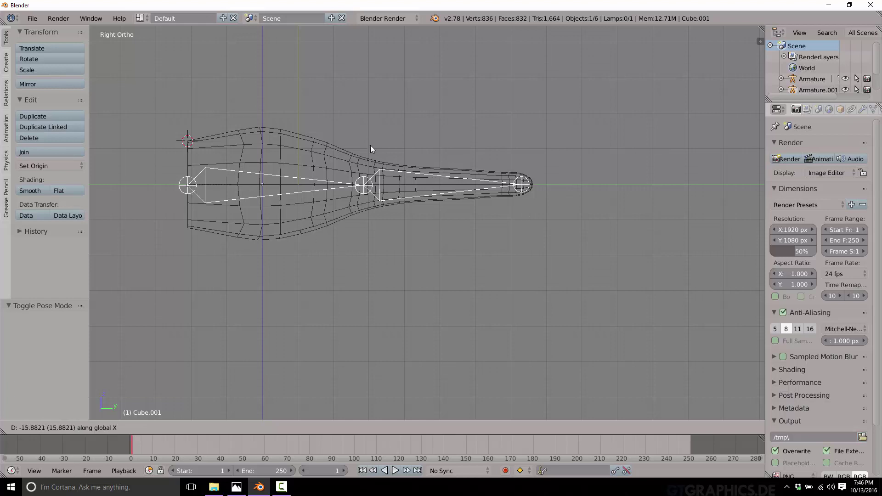
{"action": "right_click", "coordinate": [354, 162]}
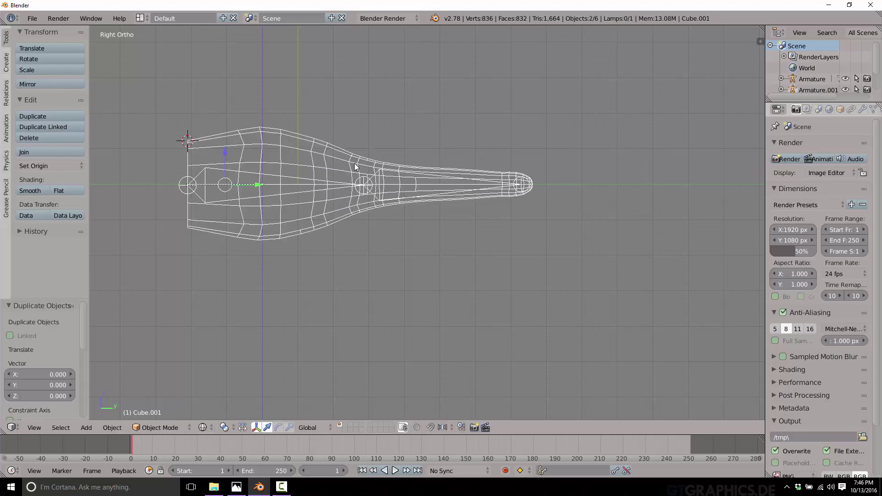
{"action": "right_click", "coordinate": [366, 190]}
{"action": "key", "text": "ctrl+z"}
{"action": "key", "text": "ctrl+z"}
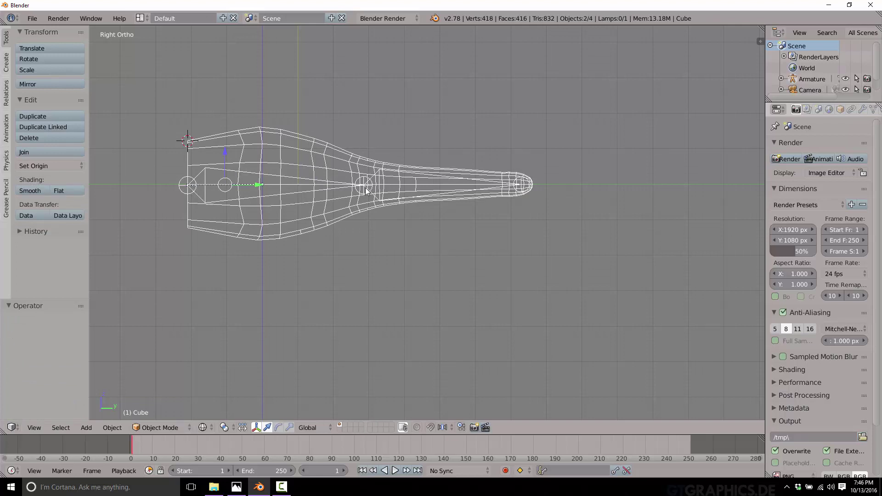
{"action": "right_click", "coordinate": [366, 191]}
{"action": "right_click", "coordinate": [360, 167]}
Duplicate the mesh and armature with Shift+D, placing the copy right of the original.
{"action": "key", "text": "shift+d"}
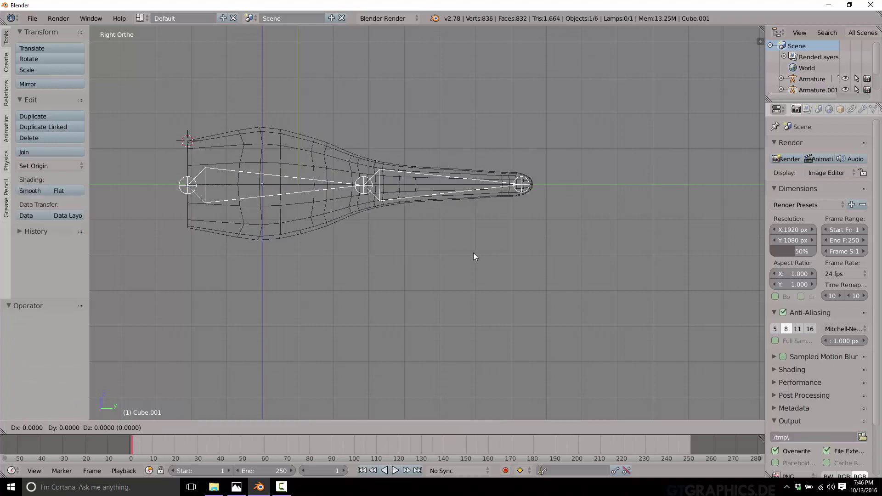
{"action": "left_click", "coordinate": [167, 253]}
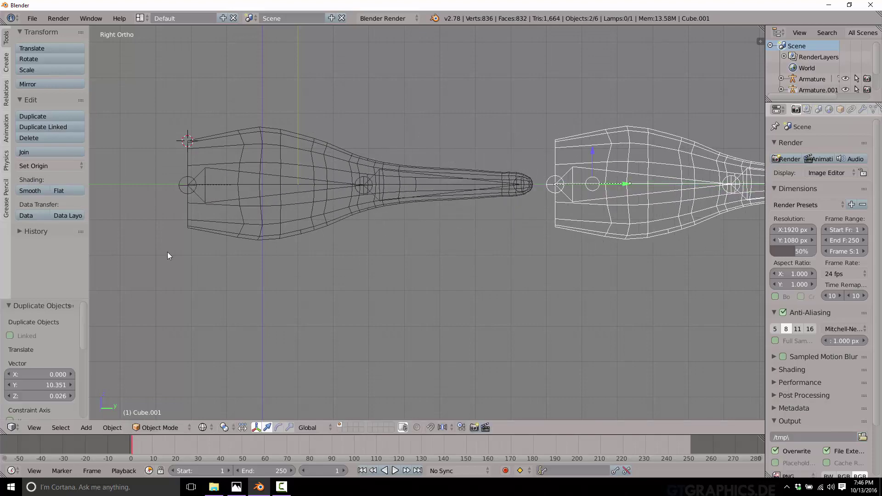
{"action": "scroll", "coordinate": [2, 284], "scroll_direction": "down", "scroll_amount": 1, "text": "ctrl"}
{"action": "scroll", "coordinate": [2, 284], "scroll_direction": "down", "scroll_amount": 3, "text": "ctrl"}
{"action": "scroll", "coordinate": [653, 333], "scroll_direction": "down", "scroll_amount": 3}
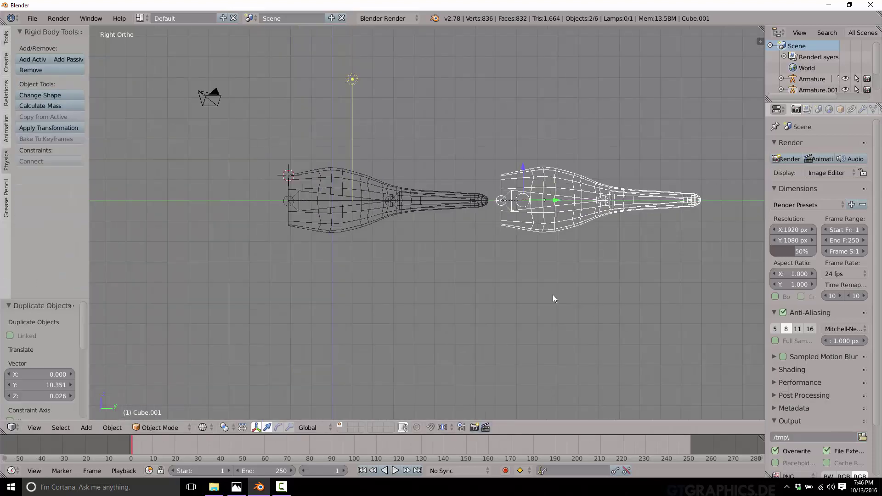
{"action": "middle_click_drag", "start_coordinate": [553, 294], "coordinate": [402, 306], "text": "shift"}
Select Armature.001, widen the properties area and set its bone Display to B-Bone.
{"action": "right_click", "coordinate": [178, 209]}
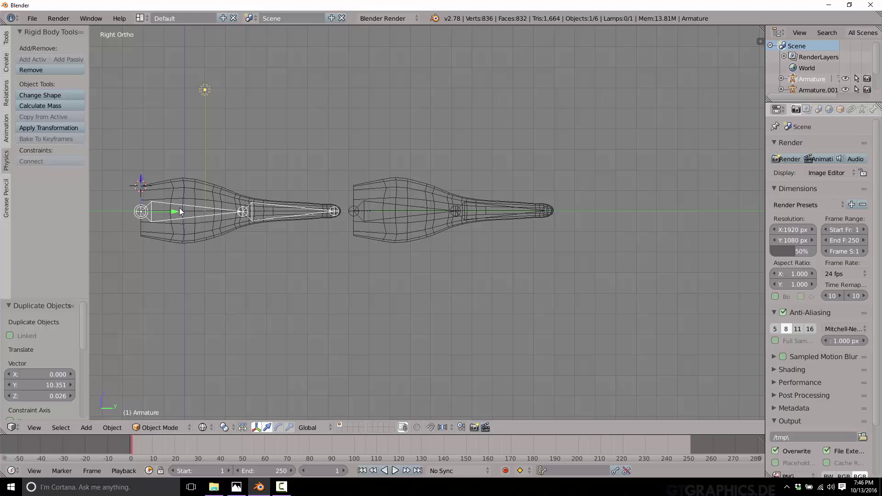
{"action": "right_click", "coordinate": [415, 208]}
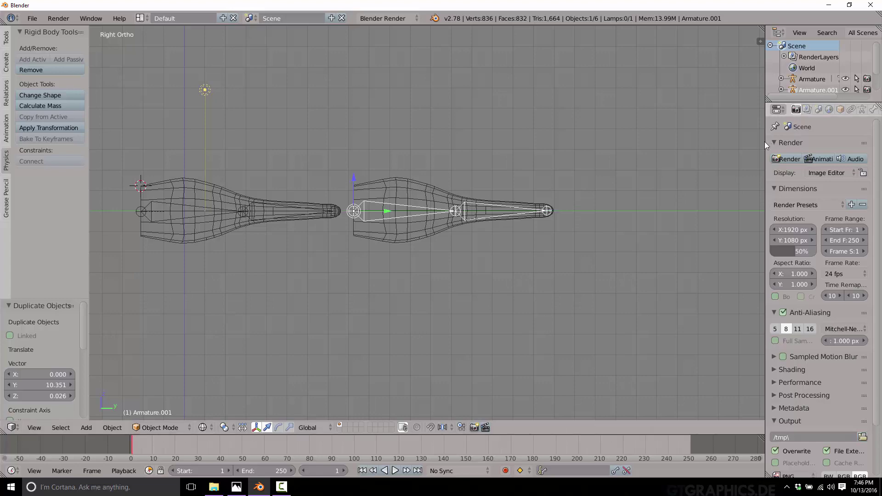
{"action": "left_click_drag", "start_coordinate": [766, 140], "coordinate": [639, 175]}
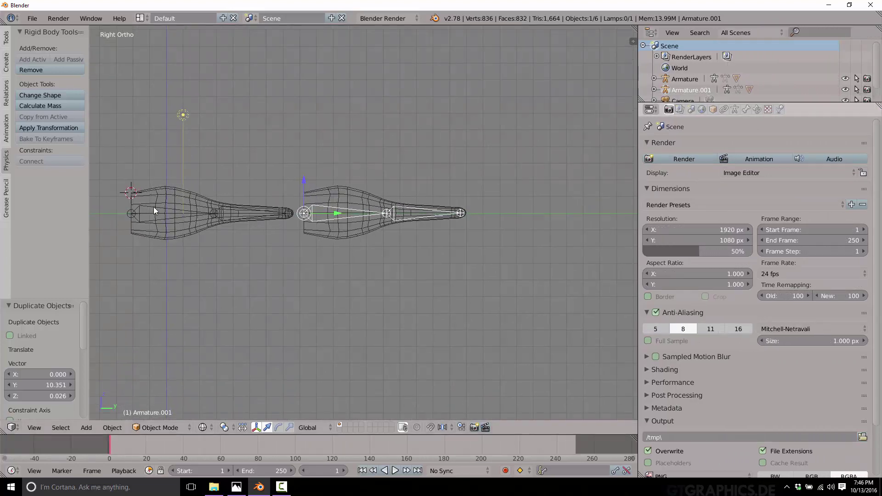
{"action": "left_click", "coordinate": [735, 110]}
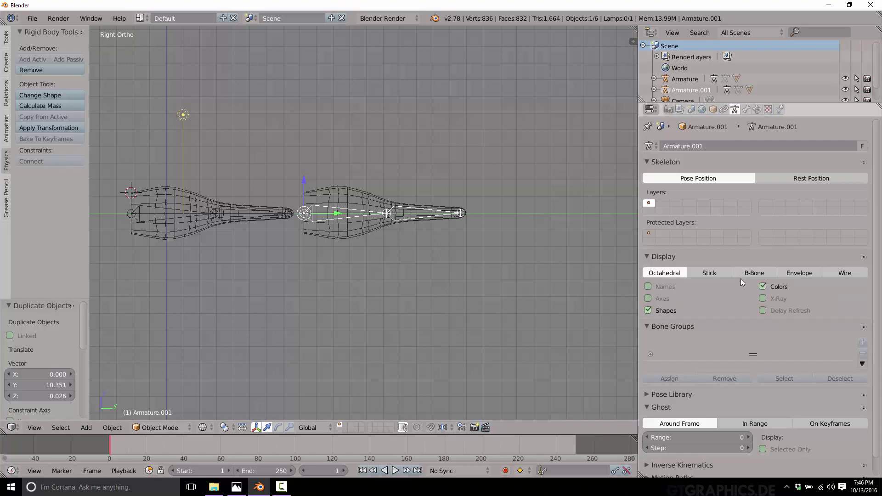
{"action": "left_click", "coordinate": [752, 273]}
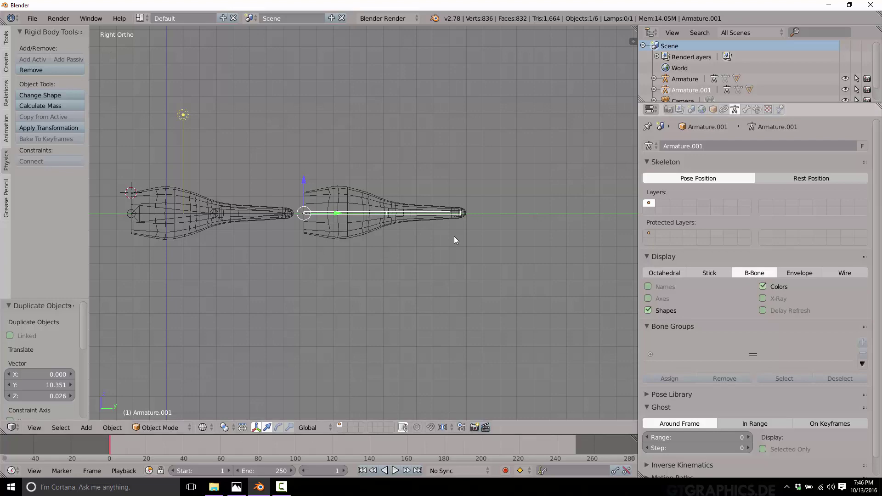
Show the Bone properties, select the copied Armature.001 and enter Edit Mode.
{"action": "scroll", "coordinate": [352, 219], "scroll_direction": "up", "scroll_amount": 6}
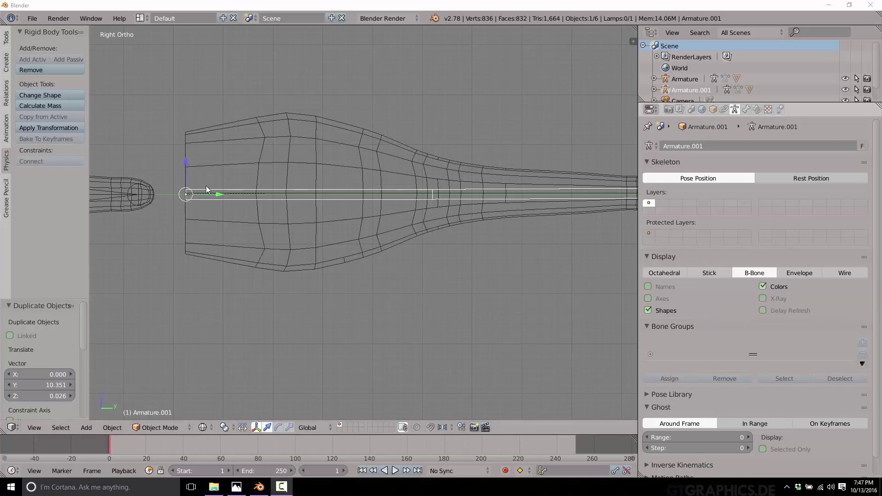
{"action": "left_click", "coordinate": [746, 110]}
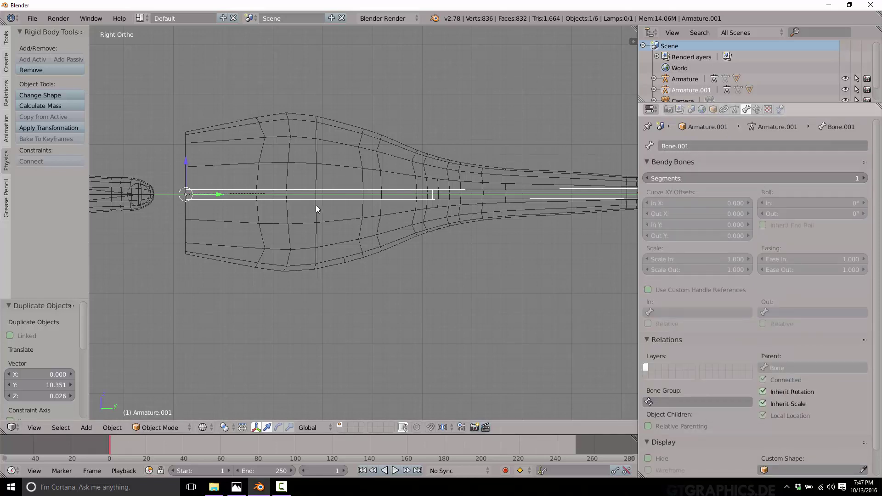
{"action": "right_click", "coordinate": [396, 195]}
{"action": "right_click", "coordinate": [438, 194]}
{"action": "key", "text": "Tab"}
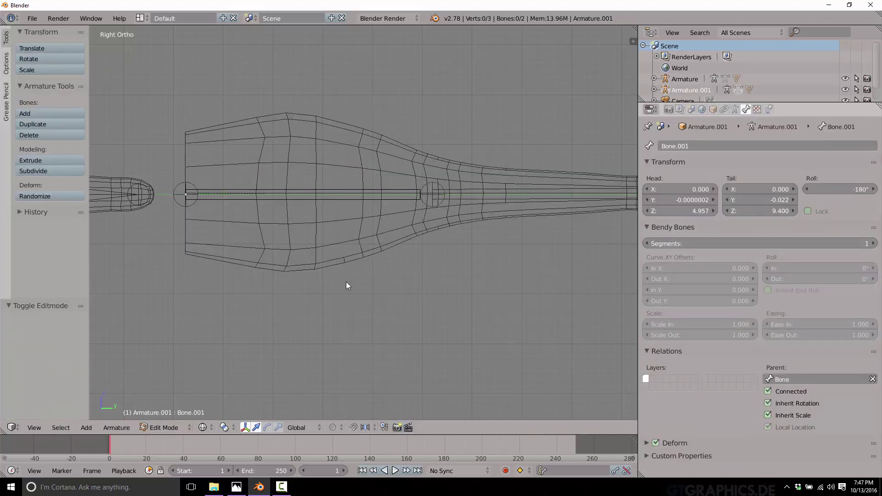
Select Bone.001 at the tail's thin end and expand its Bendy Bones panel.
{"action": "right_click", "coordinate": [456, 194]}
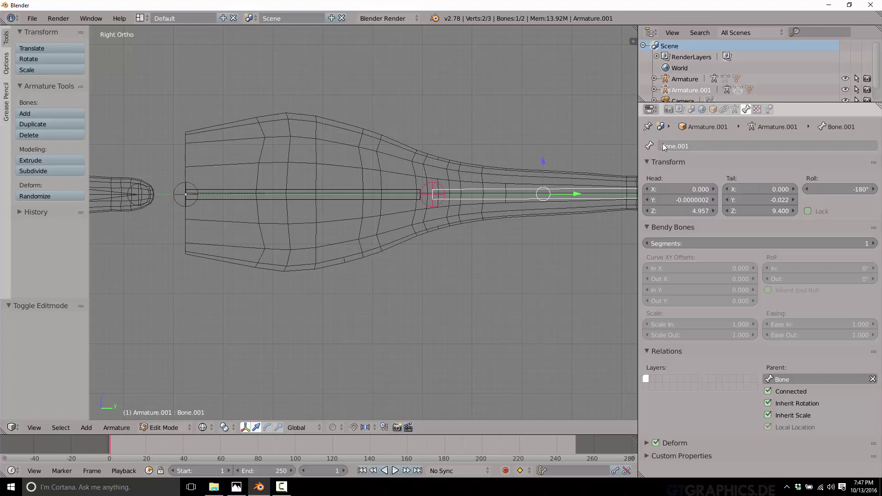
{"action": "right_click", "coordinate": [353, 192]}
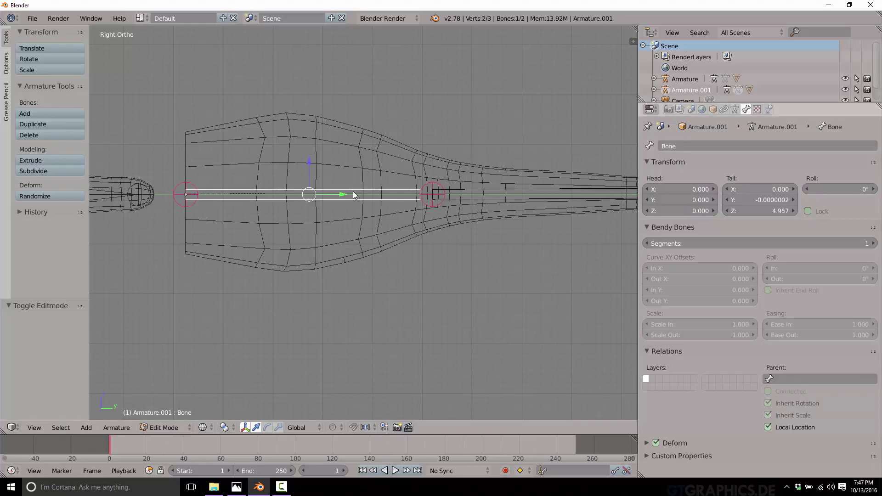
{"action": "right_click", "coordinate": [452, 192]}
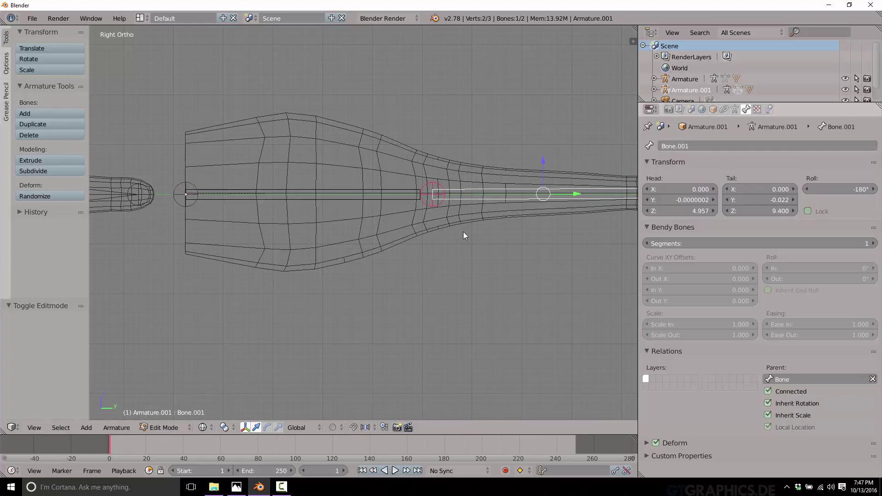
{"action": "scroll", "coordinate": [581, 206], "scroll_direction": "down", "scroll_amount": 1}
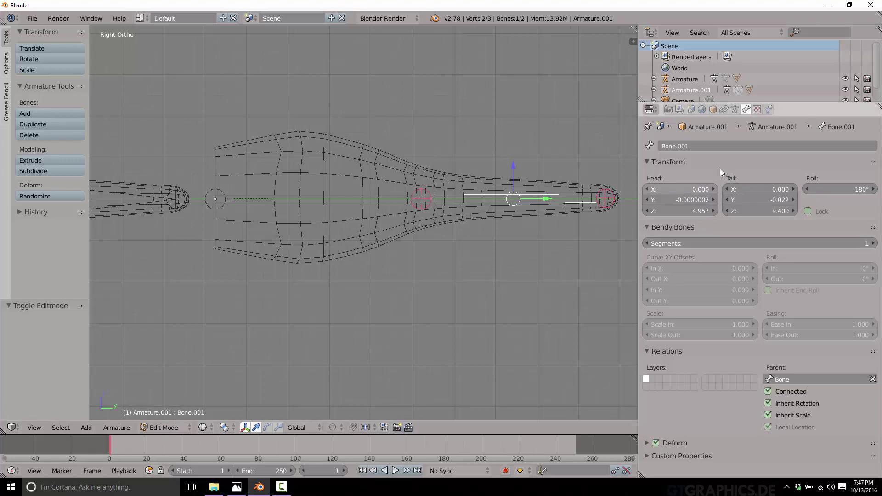
{"action": "left_click", "coordinate": [653, 226]}
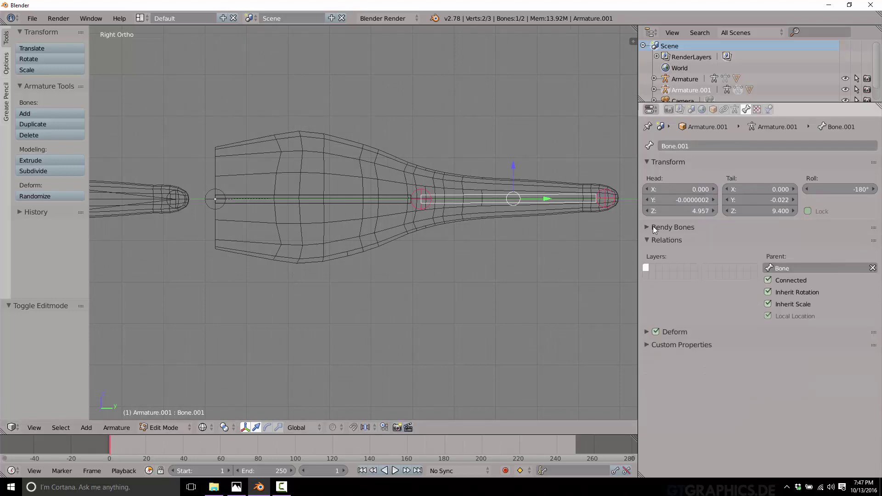
{"action": "left_click", "coordinate": [653, 226]}
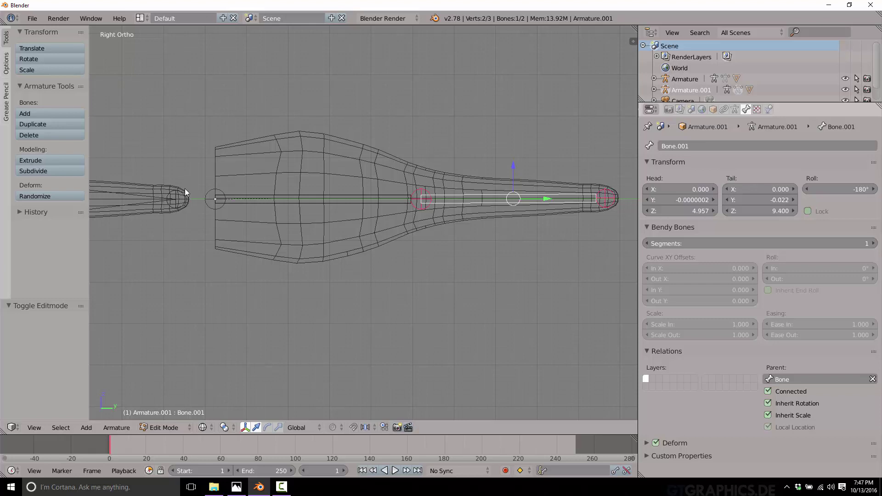
Raise Bone.001's Bendy Bones segment count to 5.
{"action": "left_click", "coordinate": [874, 244]}
{"action": "left_click", "coordinate": [874, 243]}
{"action": "left_click", "coordinate": [874, 243]}
{"action": "left_click", "coordinate": [874, 243]}
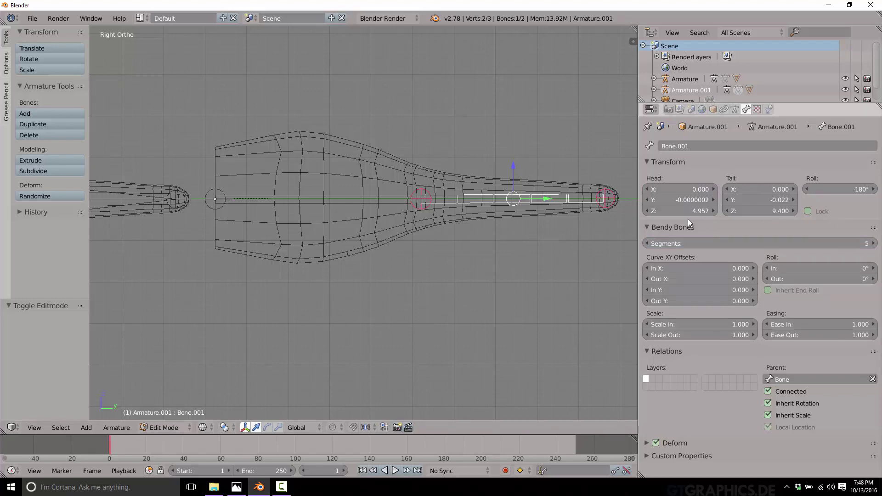
{"action": "scroll", "coordinate": [575, 220], "scroll_direction": "up", "scroll_amount": 2}
{"action": "scroll", "coordinate": [566, 250], "scroll_direction": "up", "scroll_amount": 2}
{"action": "middle_click_drag", "start_coordinate": [418, 283], "coordinate": [345, 291], "text": "shift"}
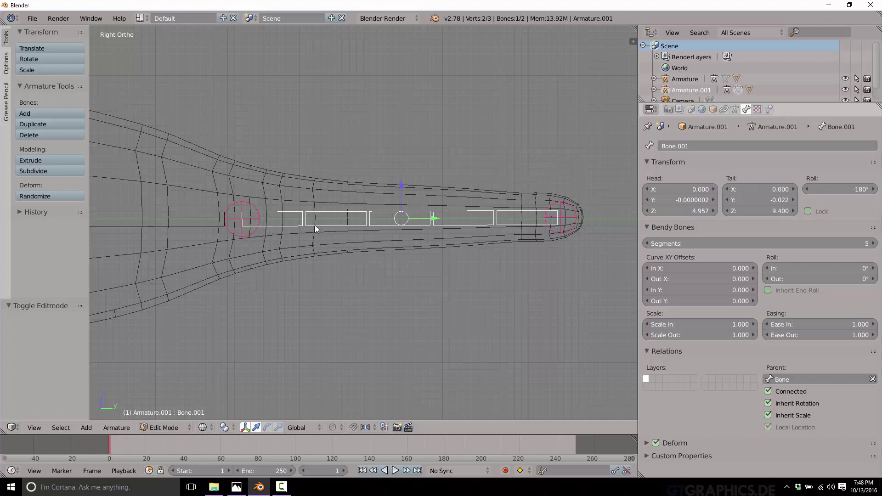
Give the lower bone, Bone, 3 bendy segments, then reselect the upper tail bone.
{"action": "scroll", "coordinate": [433, 304], "scroll_direction": "down", "scroll_amount": 3}
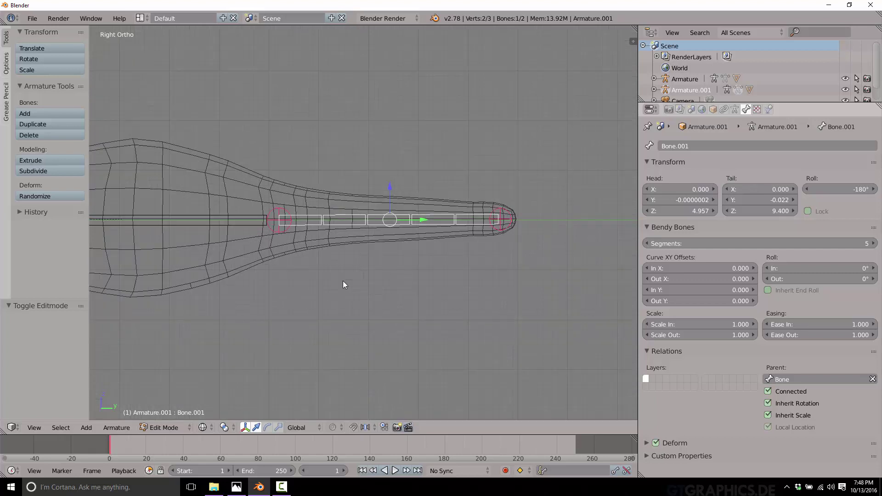
{"action": "scroll", "coordinate": [254, 236], "scroll_direction": "down", "scroll_amount": 3}
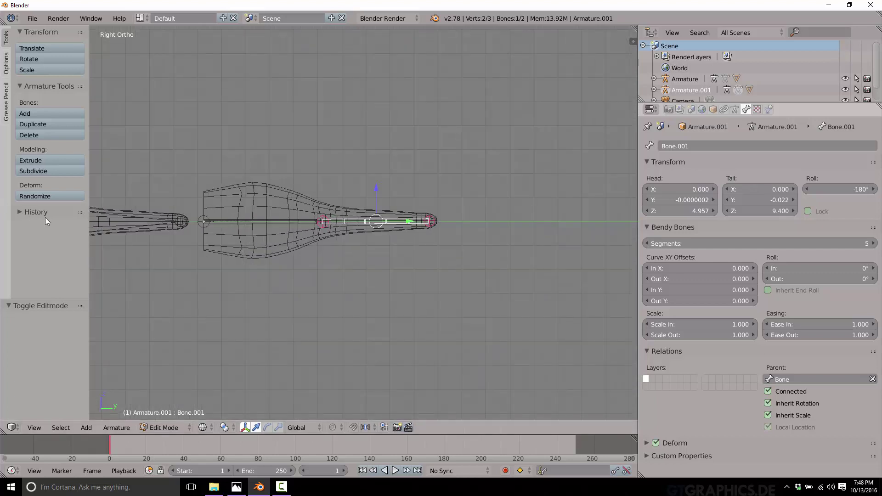
{"action": "right_click", "coordinate": [291, 220]}
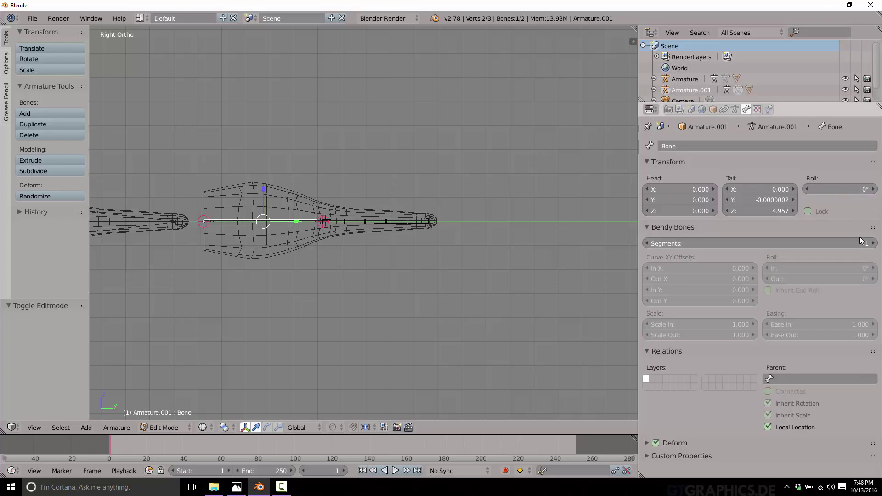
{"action": "left_click", "coordinate": [873, 244]}
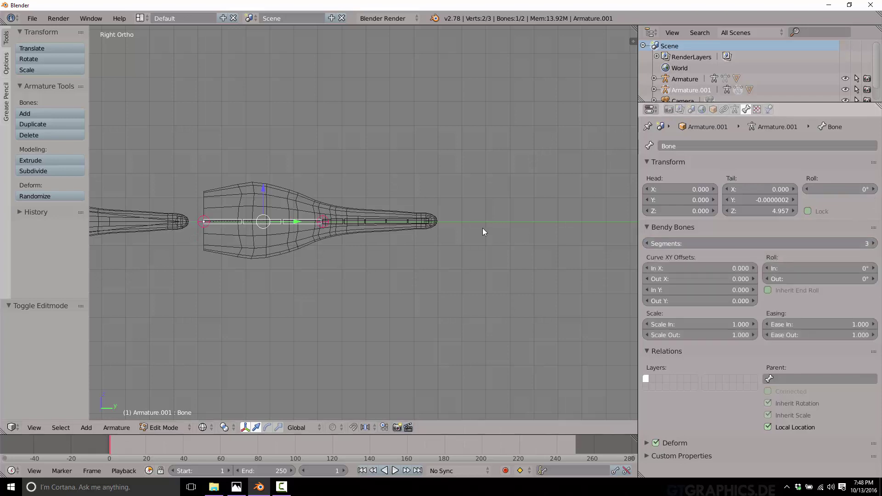
{"action": "right_click", "coordinate": [345, 226]}
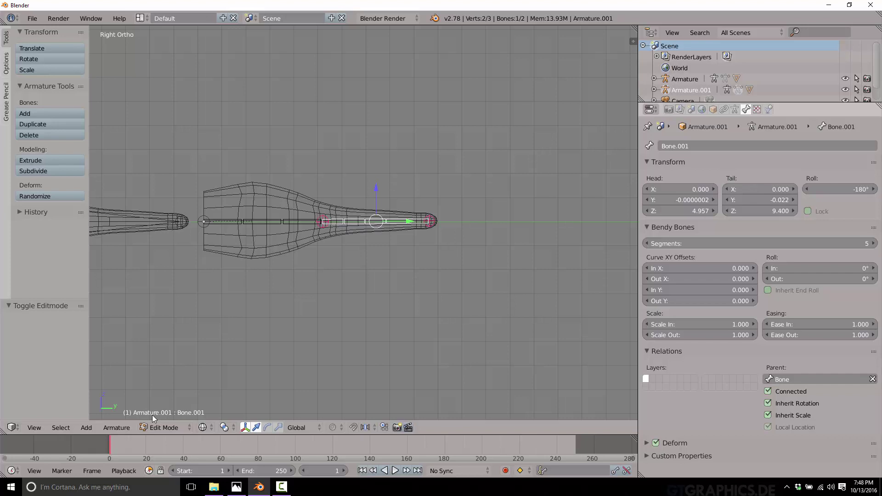
{"action": "left_click", "coordinate": [156, 427]}
Switch Armature.001 to Pose Mode and rotate Bone.001 about -76° so the tail curls upward.
{"action": "left_click", "coordinate": [164, 396]}
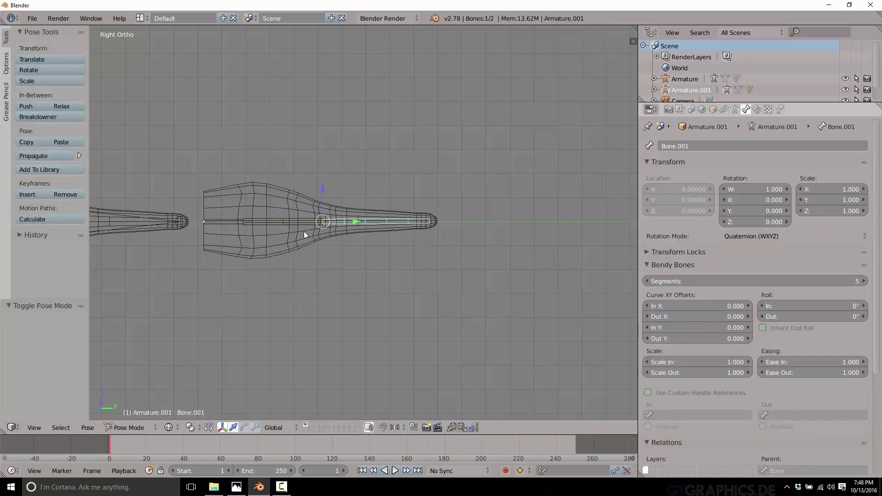
{"action": "key", "text": "r"}
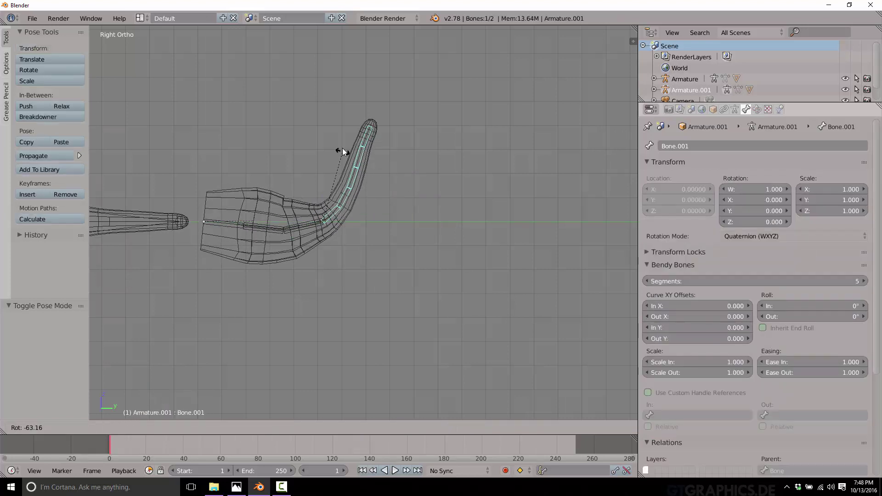
{"action": "left_click", "coordinate": [327, 112]}
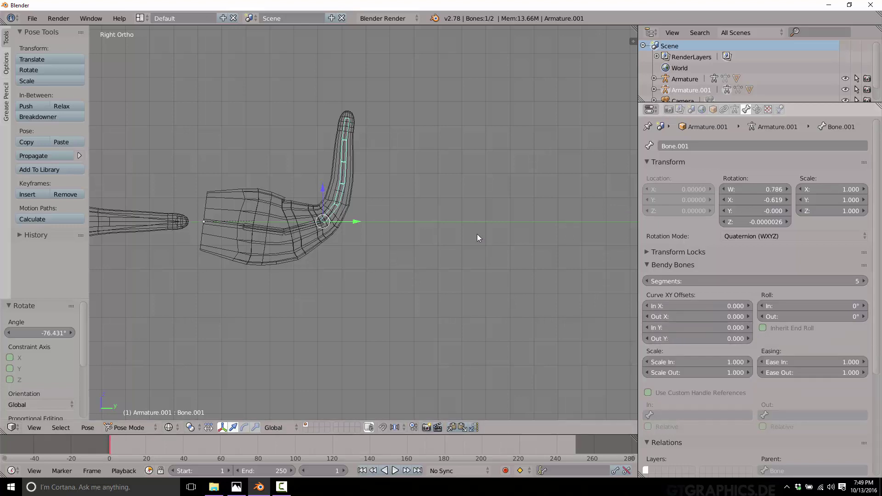
Set Bone.001's In Y 0.7, Out Y 1.6, Scale In 1.1, Scale Out 1.4, Ease 0.3/0.9.
{"action": "mouse_move", "coordinate": [685, 326]}
{"action": "left_mouse_down"}
{"action": "mouse_move", "coordinate": [723, 324]}
{"action": "mouse_move", "coordinate": [682, 327]}
{"action": "mouse_move", "coordinate": [707, 326]}
{"action": "mouse_move", "coordinate": [672, 340]}
{"action": "mouse_move", "coordinate": [680, 339]}
{"action": "left_mouse_up"}
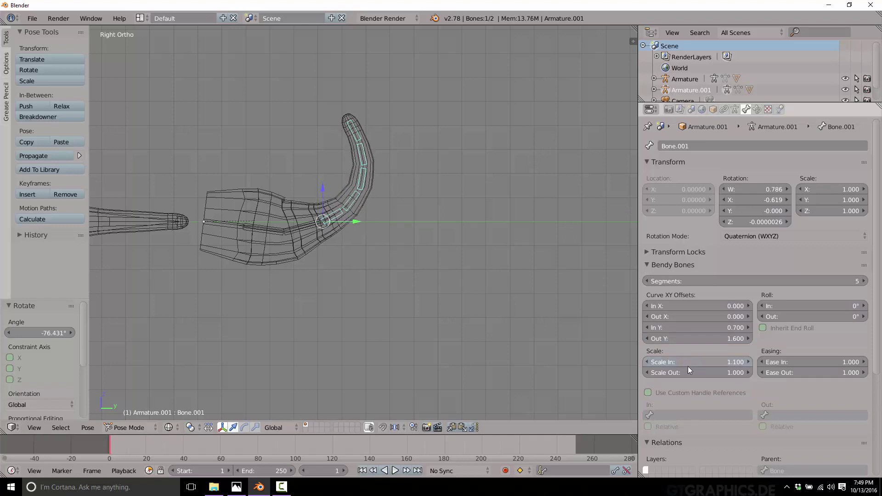
{"action": "left_click_drag", "start_coordinate": [688, 366], "coordinate": [704, 368]}
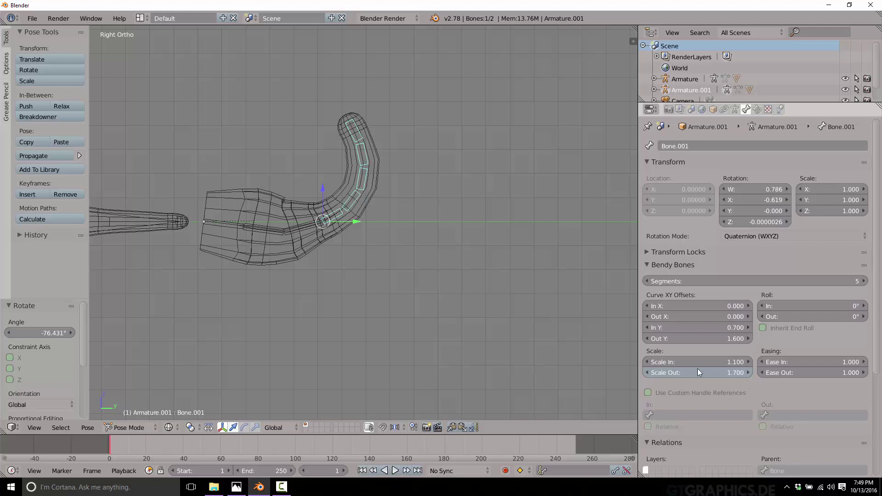
{"action": "scroll", "coordinate": [698, 372], "scroll_direction": "down", "scroll_amount": 3, "text": "ctrl"}
{"action": "scroll", "coordinate": [826, 362], "scroll_direction": "up", "scroll_amount": 8, "text": "ctrl"}
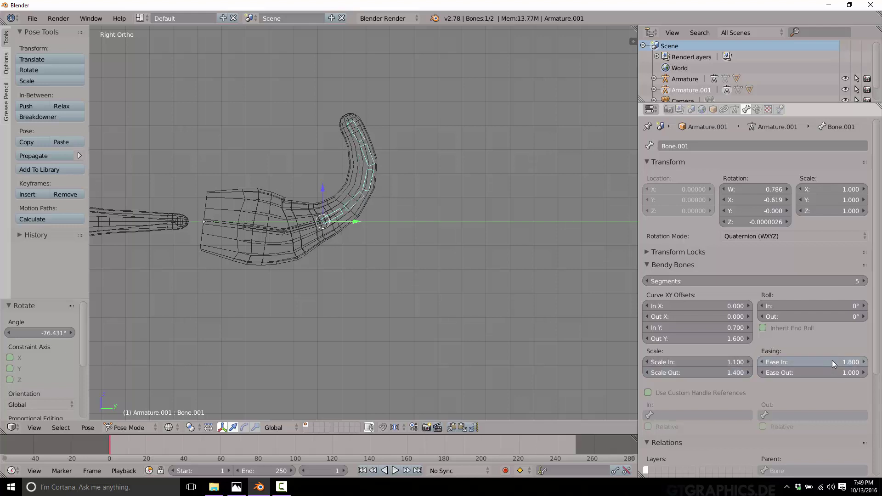
{"action": "scroll", "coordinate": [832, 361], "scroll_direction": "down", "scroll_amount": 4, "text": "ctrl"}
{"action": "scroll", "coordinate": [822, 366], "scroll_direction": "down", "scroll_amount": 12, "text": "ctrl"}
{"action": "scroll", "coordinate": [821, 371], "scroll_direction": "up", "scroll_amount": 10, "text": "ctrl"}
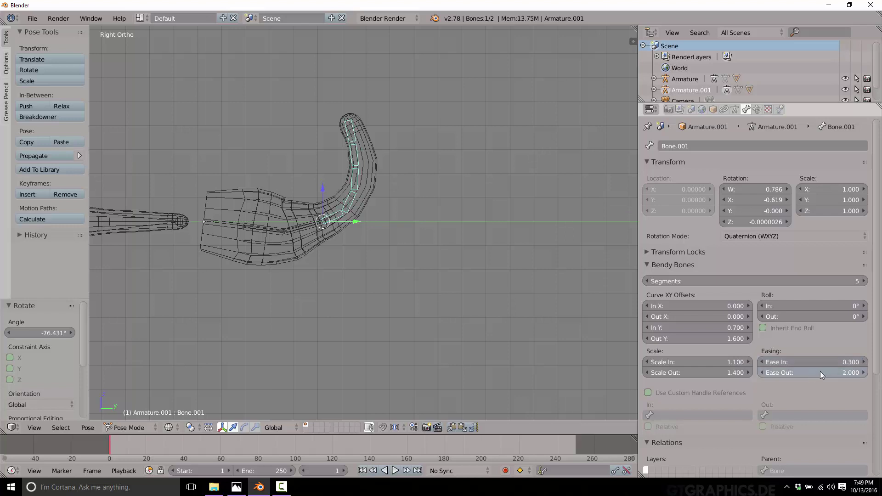
{"action": "scroll", "coordinate": [830, 373], "scroll_direction": "down", "scroll_amount": 11, "text": "ctrl"}
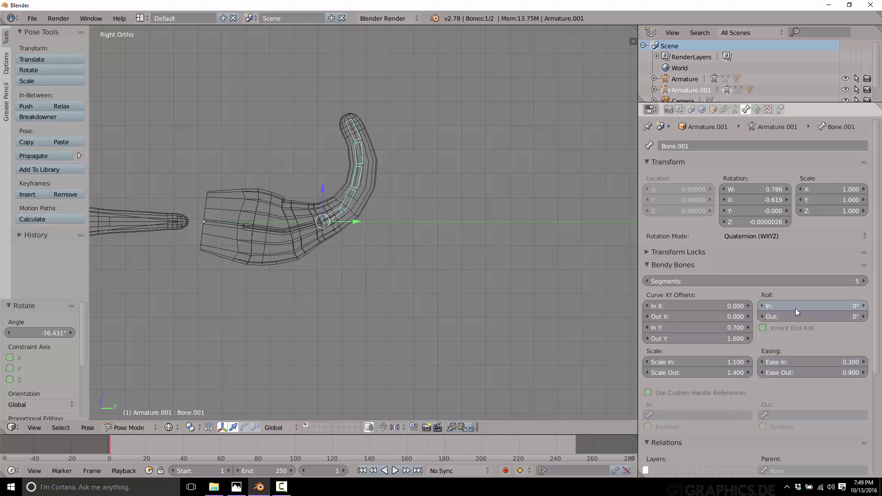
{"action": "scroll", "coordinate": [795, 308], "scroll_direction": "up", "scroll_amount": 8, "text": "ctrl"}
{"action": "scroll", "coordinate": [818, 307], "scroll_direction": "down", "scroll_amount": 15, "text": "ctrl"}
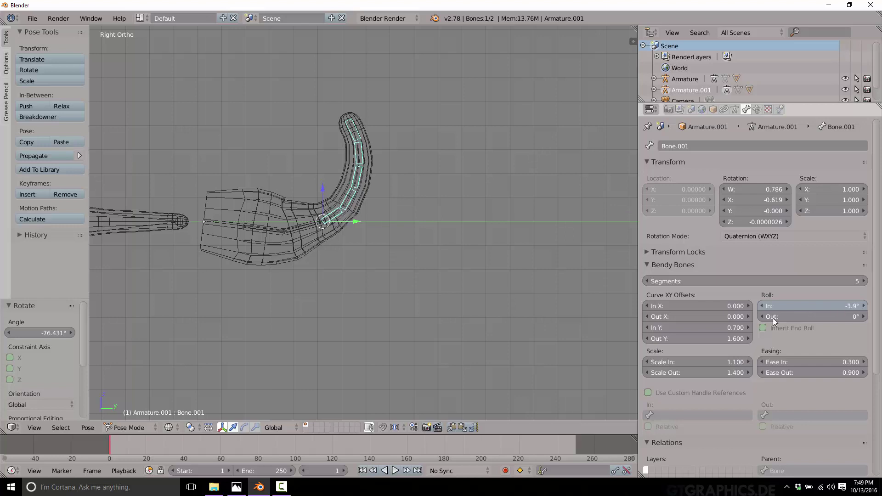
{"action": "scroll", "coordinate": [787, 307], "scroll_direction": "up", "scroll_amount": 10, "text": "ctrl"}
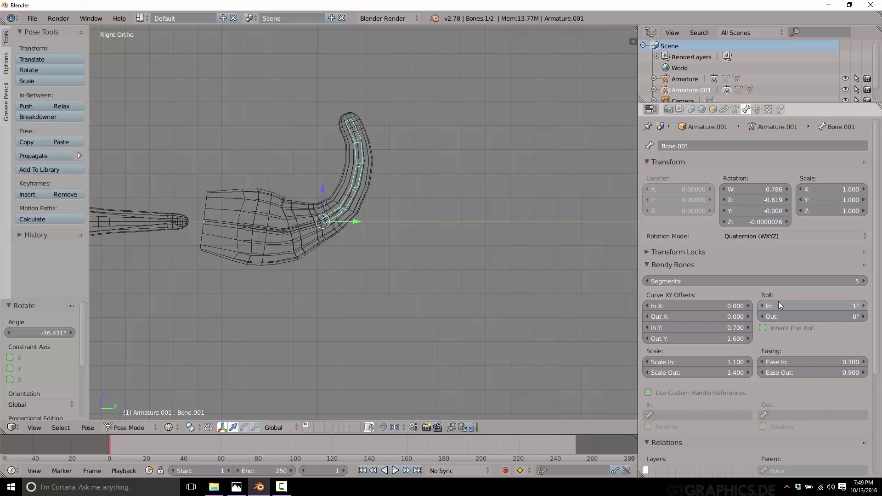
{"action": "scroll", "coordinate": [763, 307], "scroll_direction": "down", "scroll_amount": 2, "text": "ctrl"}
{"action": "scroll", "coordinate": [763, 307], "scroll_direction": "down", "scroll_amount": 4, "text": "ctrl"}
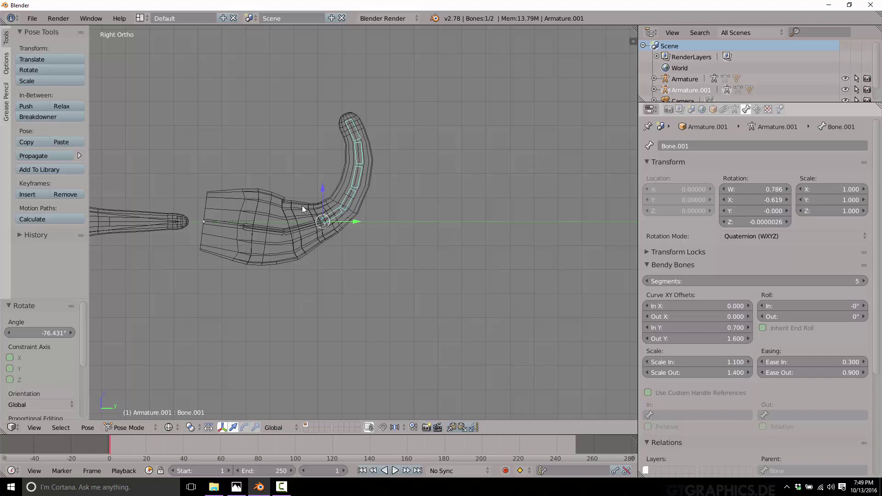
Zoom out, return to Object Mode with Ctrl+Tab, and select the original Armature on the left.
{"action": "scroll", "coordinate": [239, 258], "scroll_direction": "down", "scroll_amount": 2}
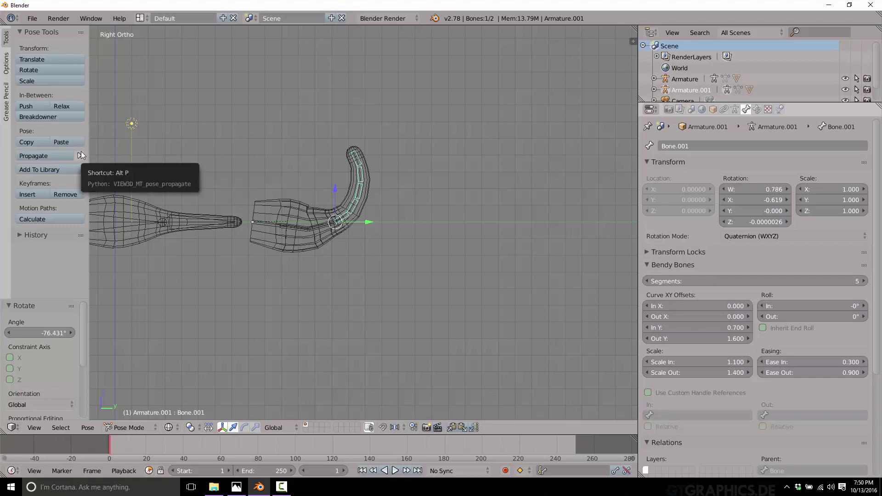
{"action": "key", "text": "ctrl+Tab"}
{"action": "right_click", "coordinate": [142, 225]}
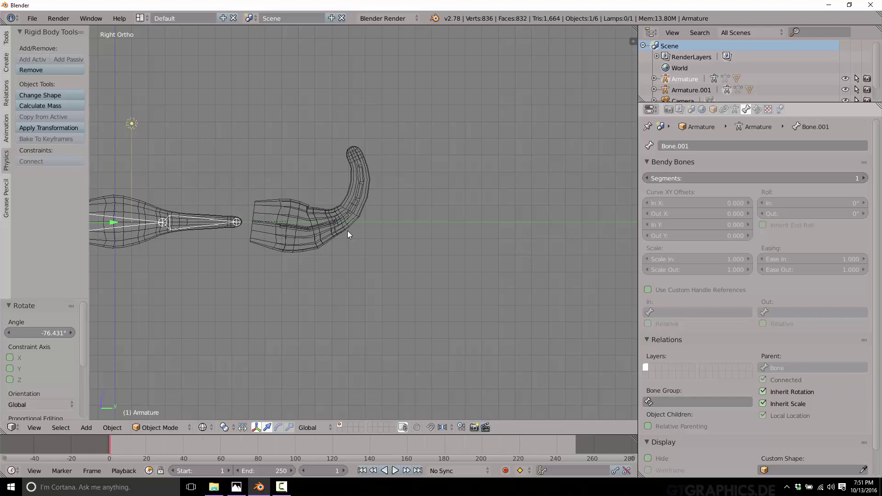
Select Armature.001 and put it back in Pose Mode after briefly checking the left armature.
{"action": "right_click", "coordinate": [294, 228]}
{"action": "key", "text": "ctrl+Tab"}
{"action": "right_click", "coordinate": [355, 208]}
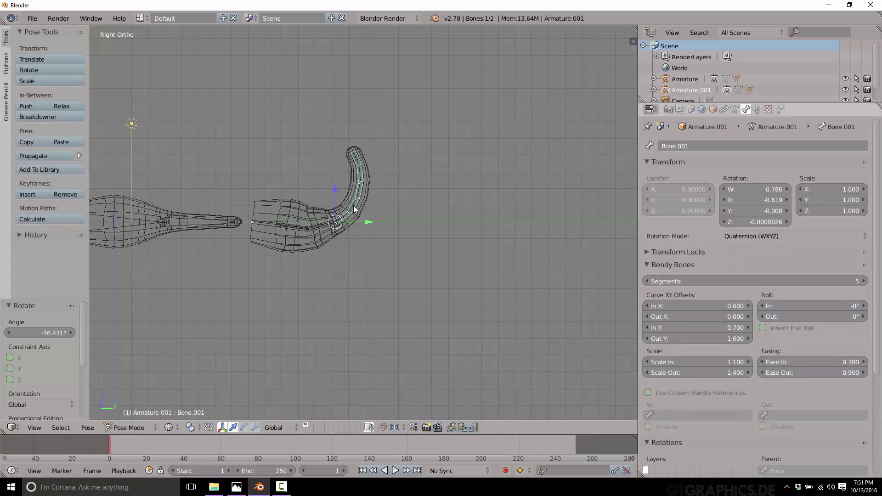
{"action": "key", "text": "ctrl+Tab"}
{"action": "right_click", "coordinate": [147, 223]}
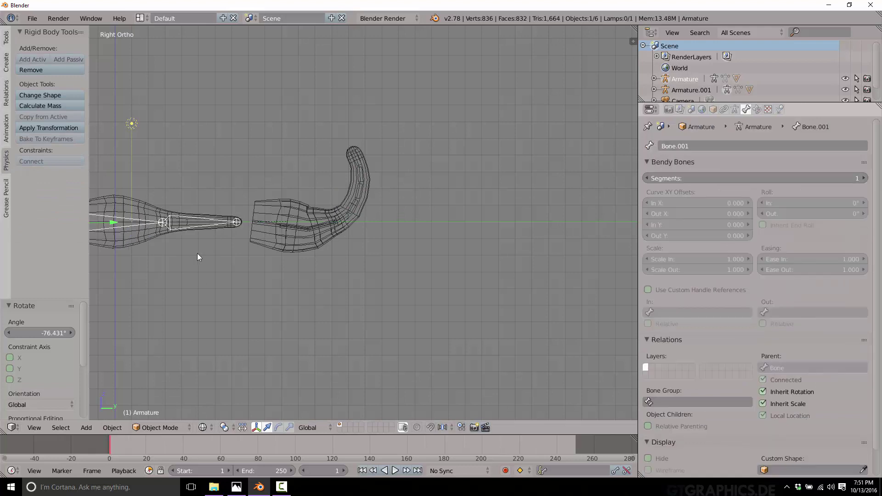
{"action": "right_click", "coordinate": [305, 227]}
{"action": "key", "text": "ctrl+Tab"}
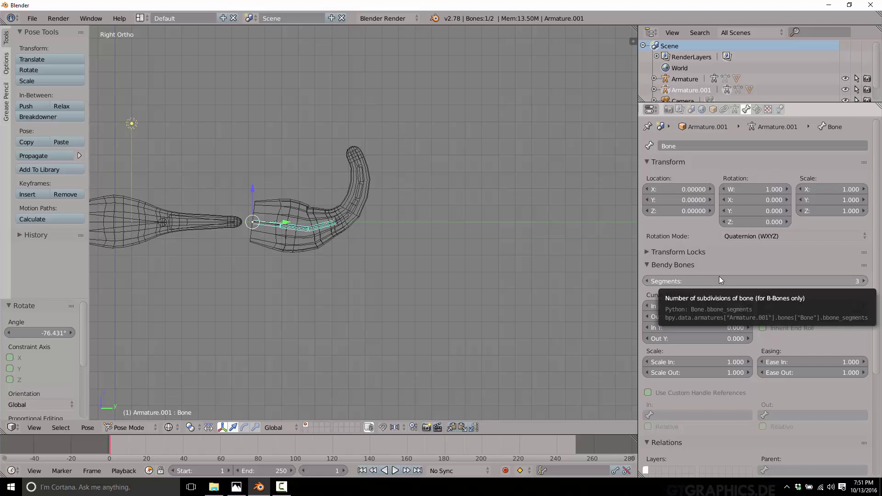
Set Bone.001's Bendy Bones segments to 3.
{"action": "right_click", "coordinate": [348, 205]}
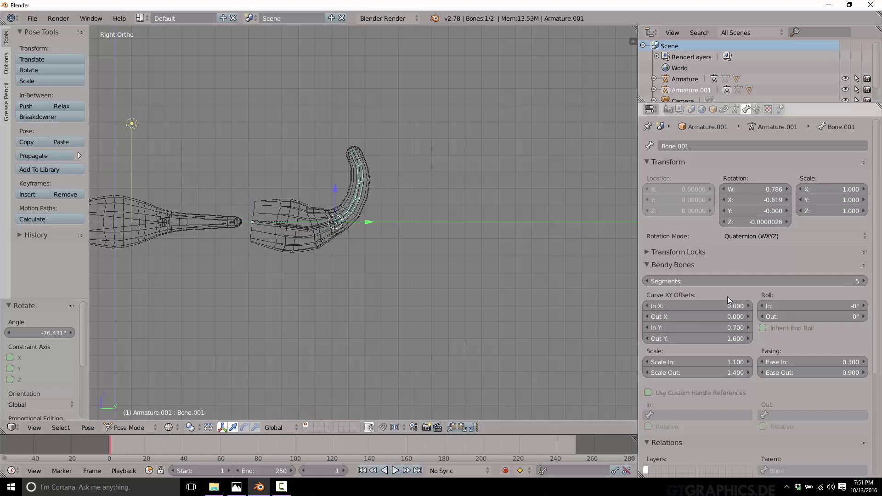
{"action": "left_click_drag", "start_coordinate": [736, 281], "coordinate": [718, 288]}
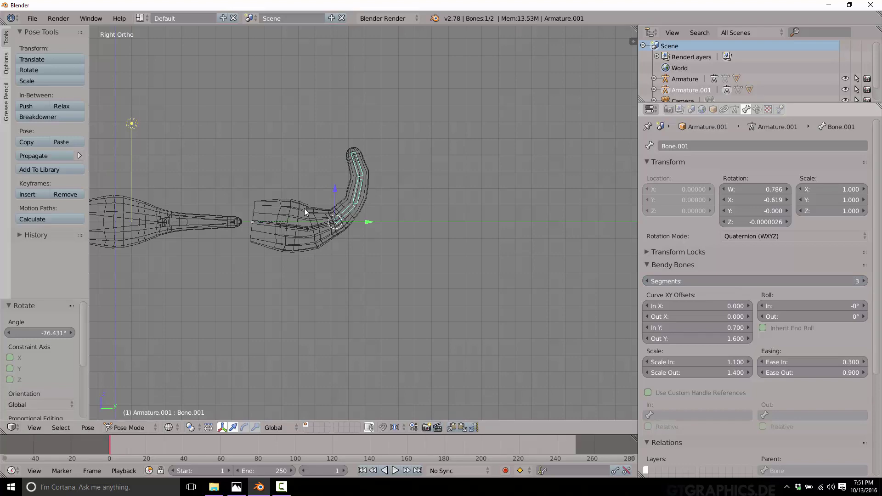
{"action": "scroll", "coordinate": [304, 208], "scroll_direction": "up", "scroll_amount": 5}
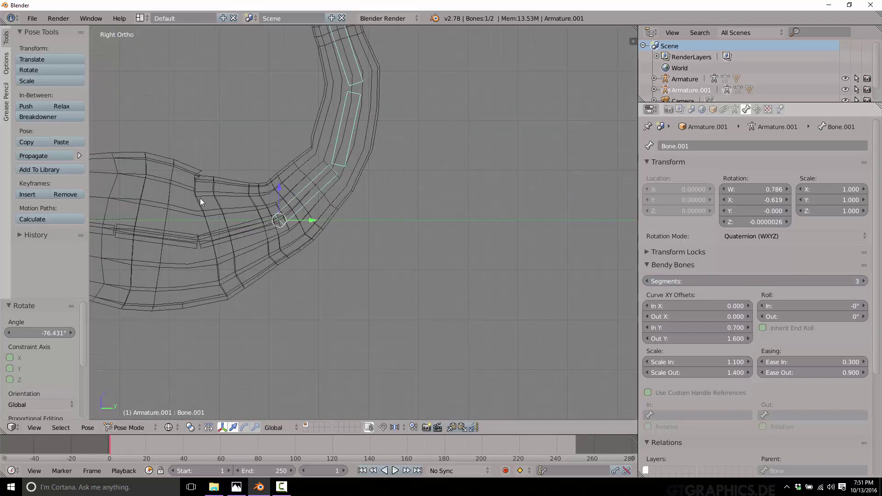
Select the lower bone, Bone, and set its Bendy Bones segments to 10.
{"action": "right_click", "coordinate": [189, 232]}
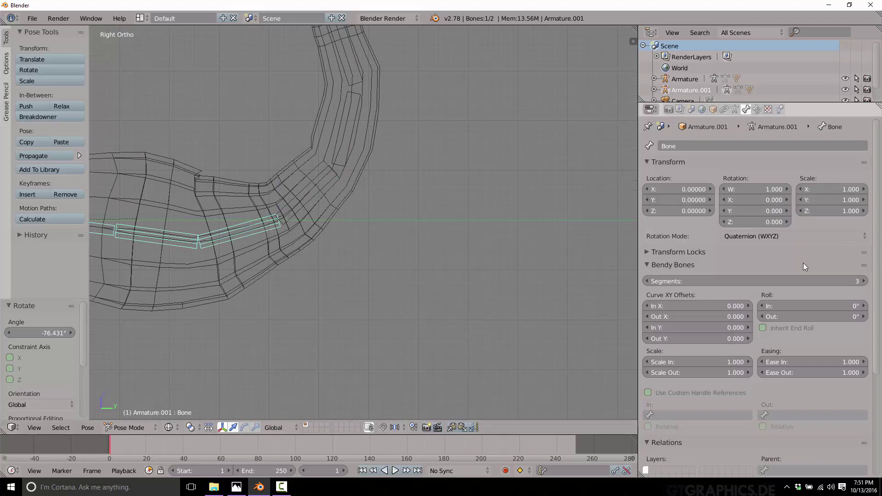
{"action": "left_click_drag", "start_coordinate": [740, 283], "coordinate": [788, 274]}
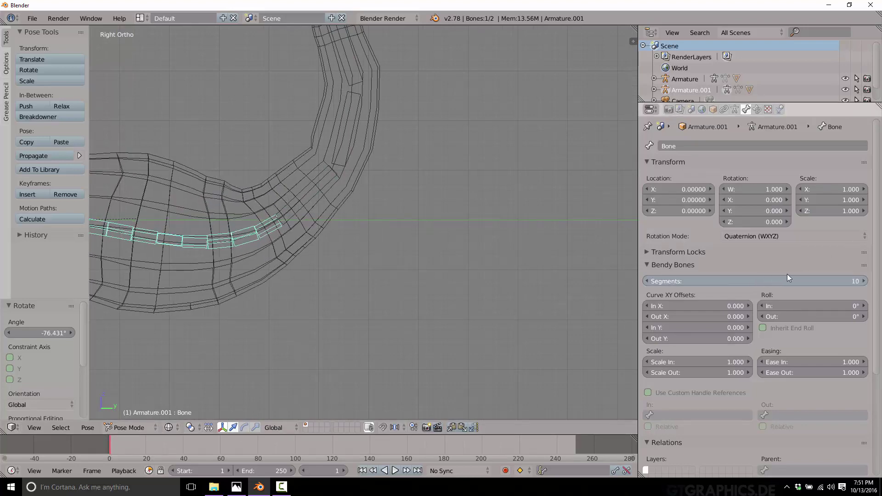
{"action": "scroll", "coordinate": [400, 260], "scroll_direction": "down", "scroll_amount": 4}
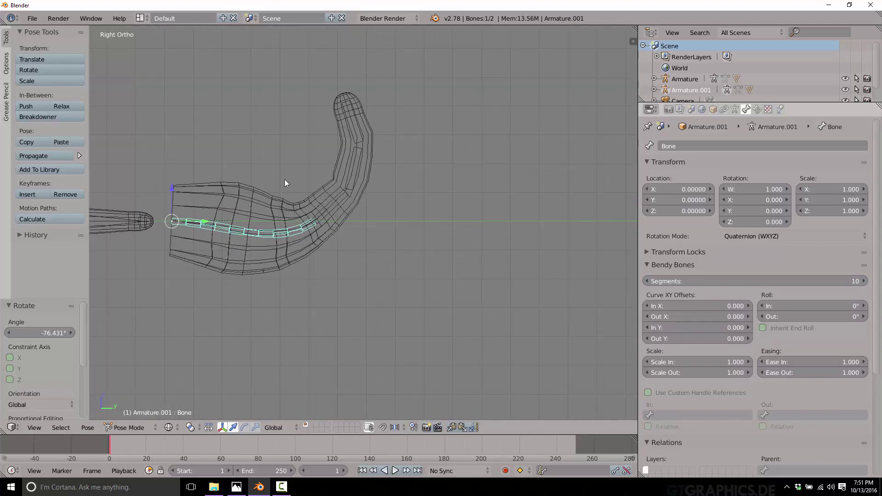
{"action": "right_click", "coordinate": [335, 202]}
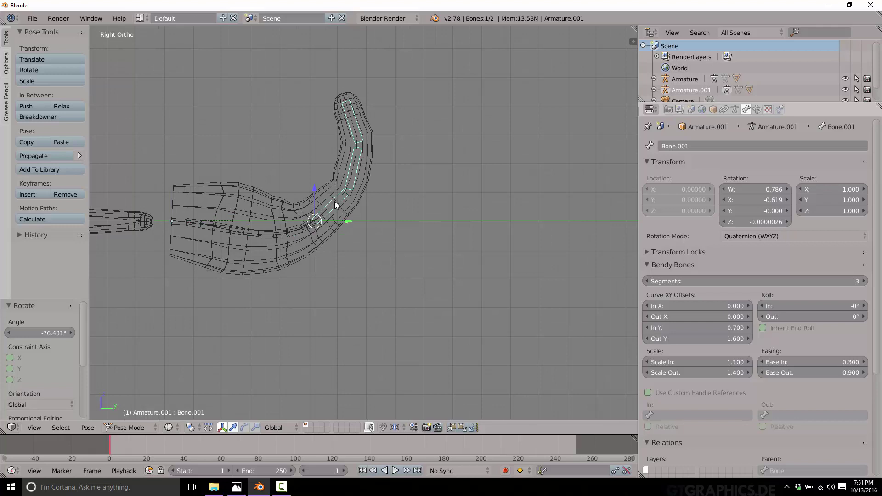
{"action": "right_click", "coordinate": [278, 227]}
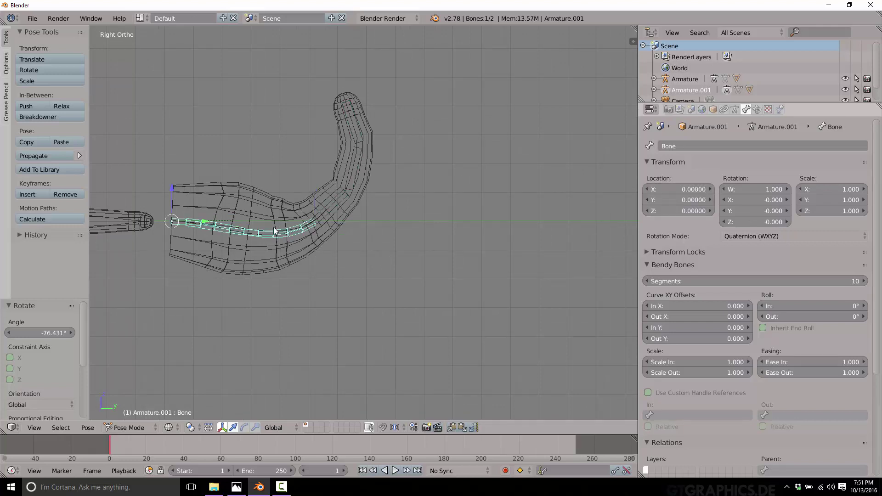